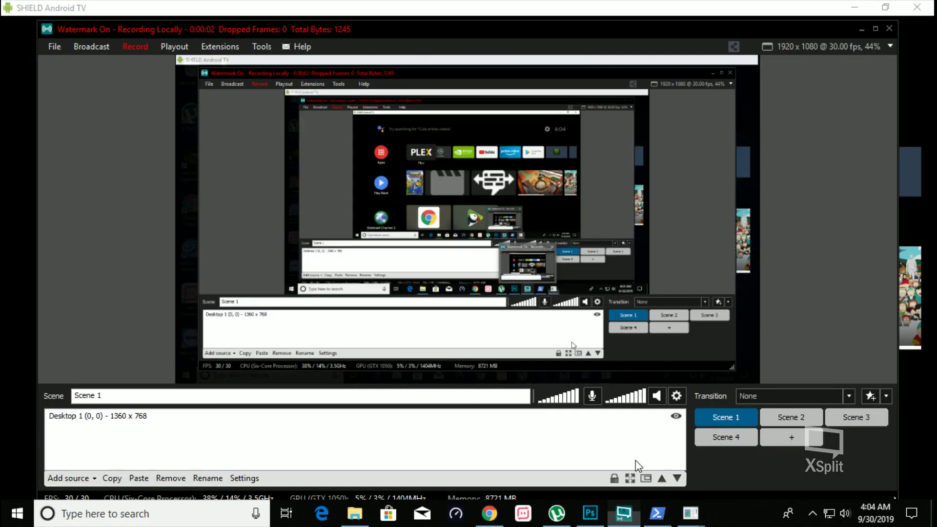
- Minimize XSplit Broadcaster to reveal the SHIELD Android TV home screen
left_click(862, 30)
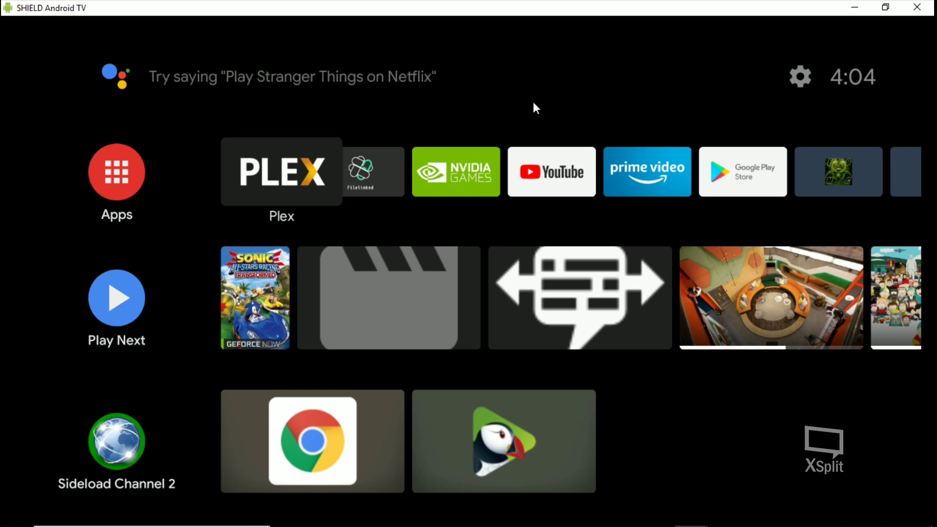
- Move focus along the top apps row to the Plex tile and launch Plex
key("Right")
key("Left")
key("Right")
key("Left")
key("Return")
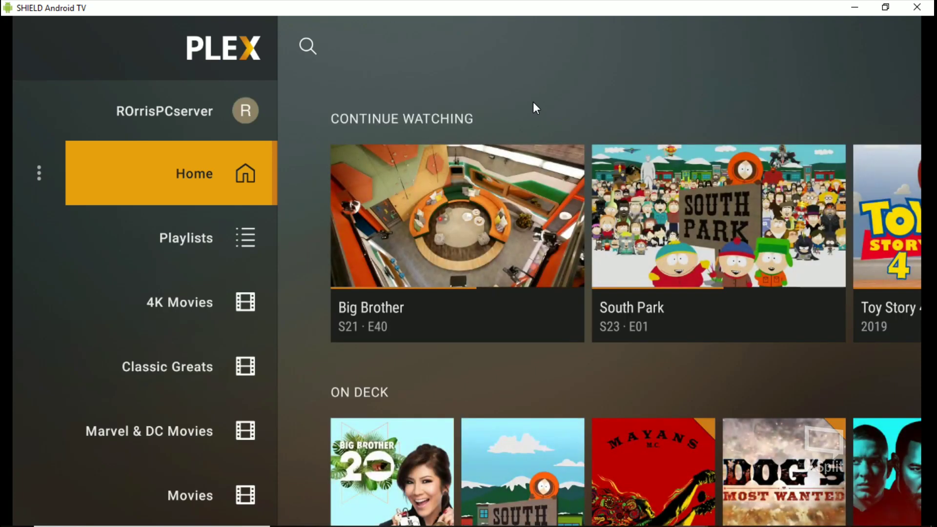
- Open the Plex Settings screen from the server profile entry
key("Up")
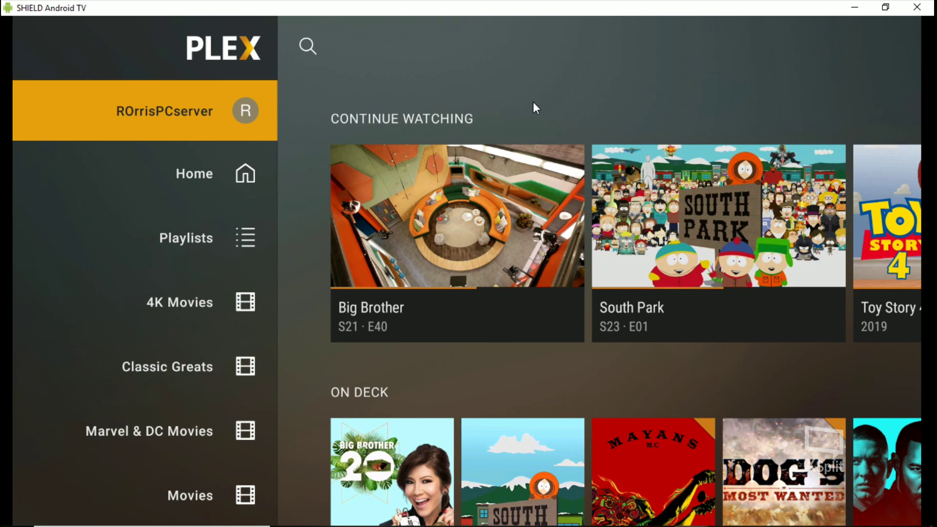
key("Return")
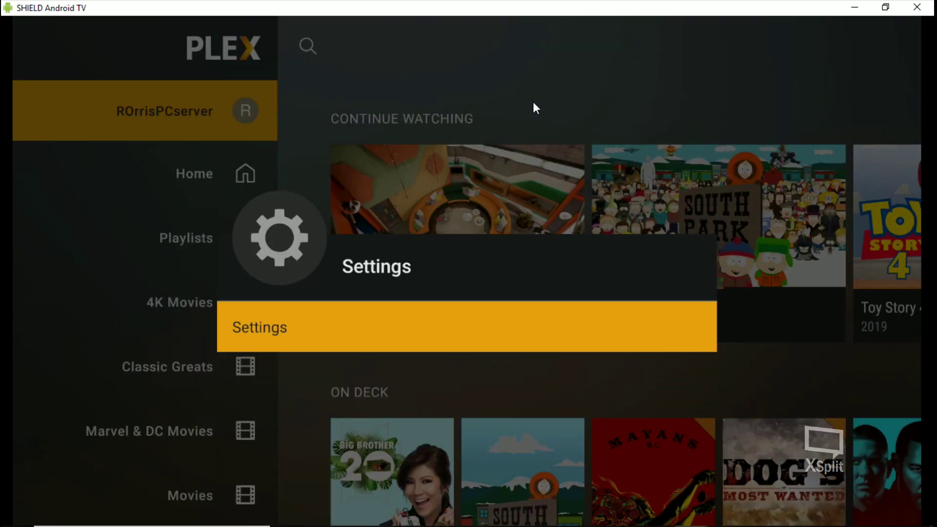
key("Return")
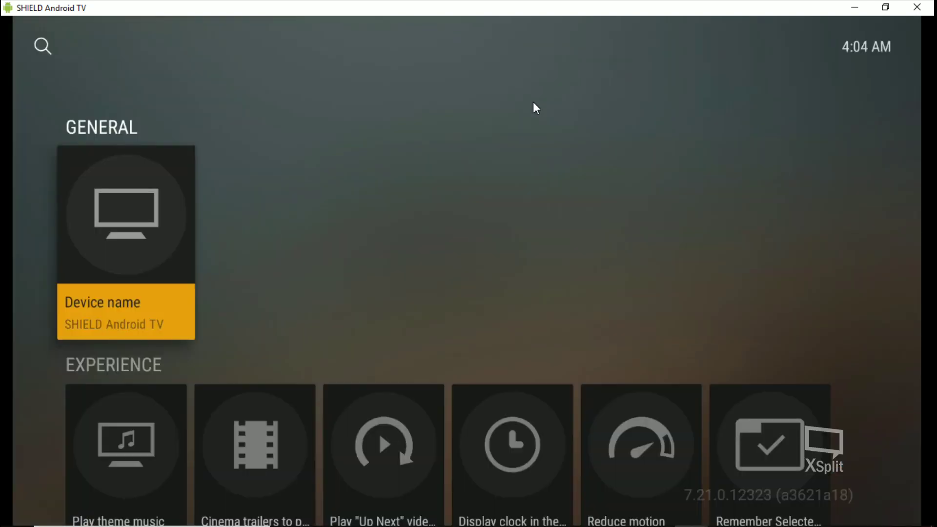
- Review the Video Quality remote streaming choices, keeping Maximum
key("Down")
key("Down")
key("Down")
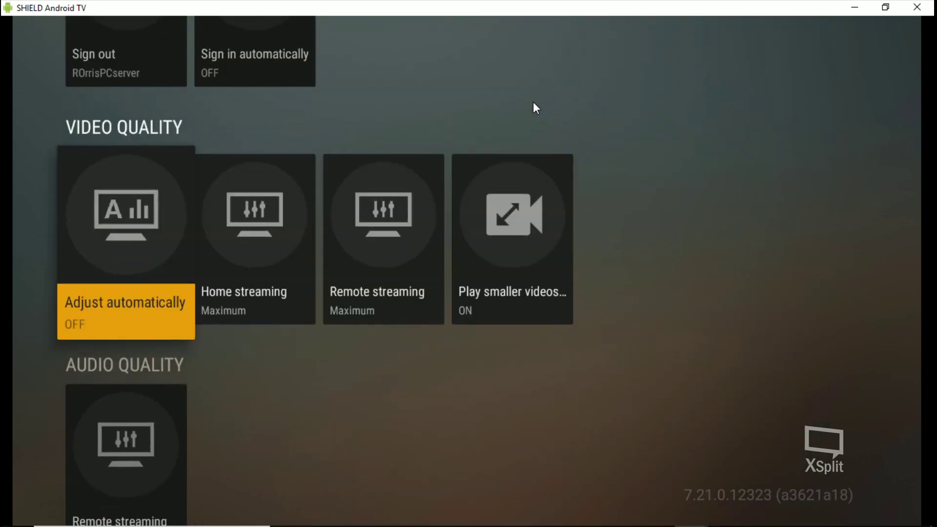
key("Right")
key("Right")
key("Left")
key("Right")
key("Left")
key("Right")
key("Left")
key("Right")
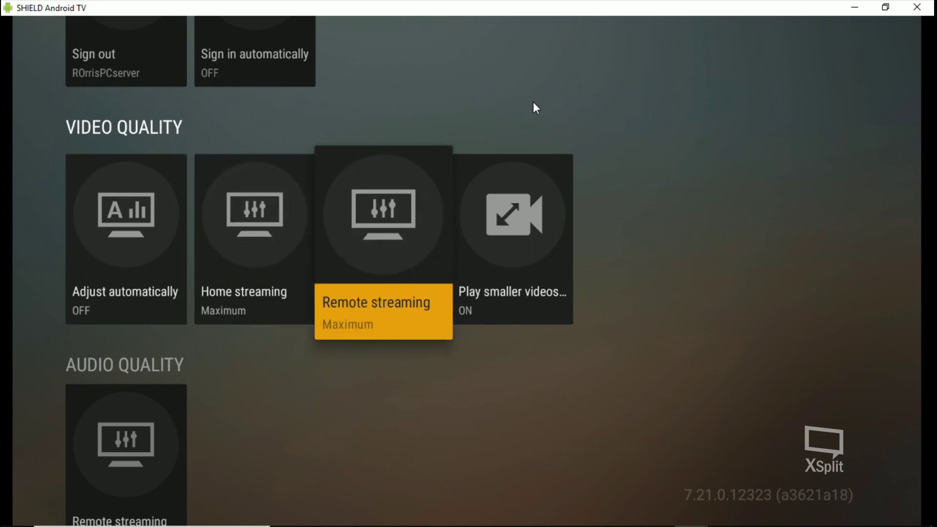
key("Return")
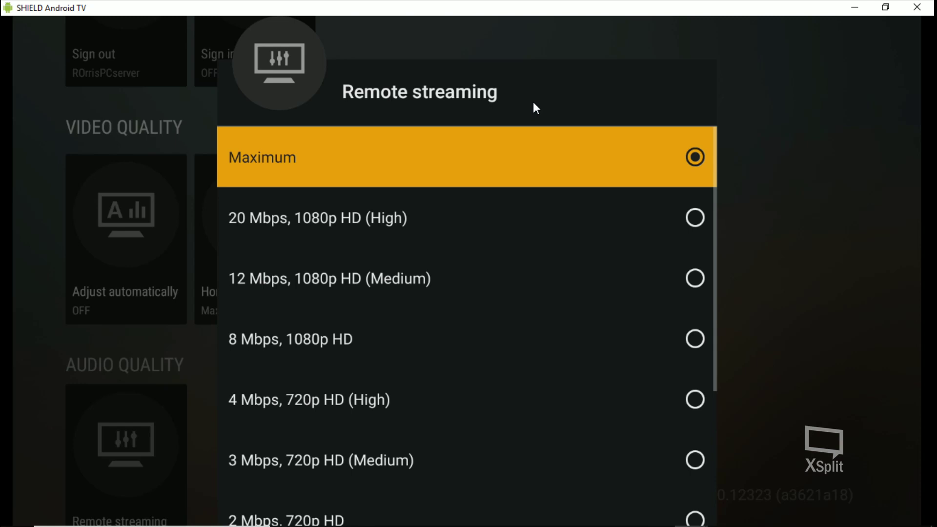
key("Return")
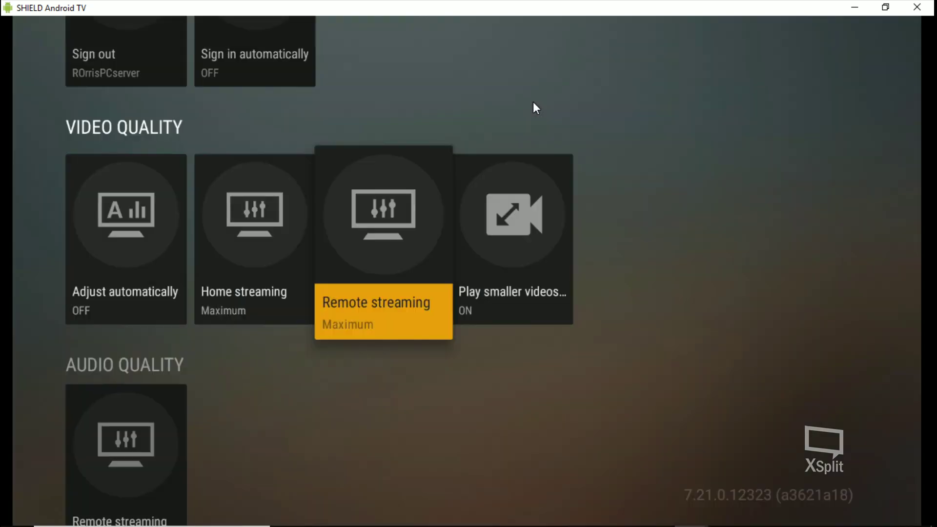
key("Down")
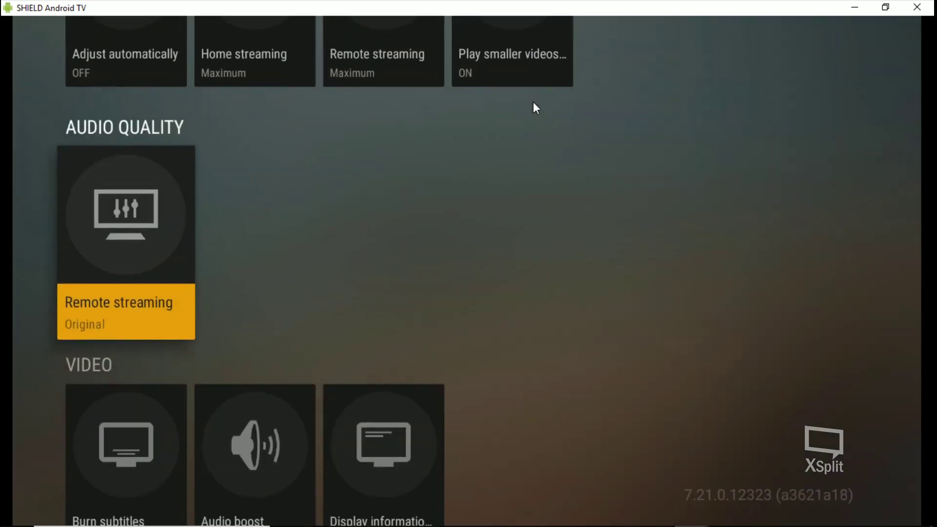
- Check the Audio Quality remote streaming bitrate choices and keep it at Original
key("Return")
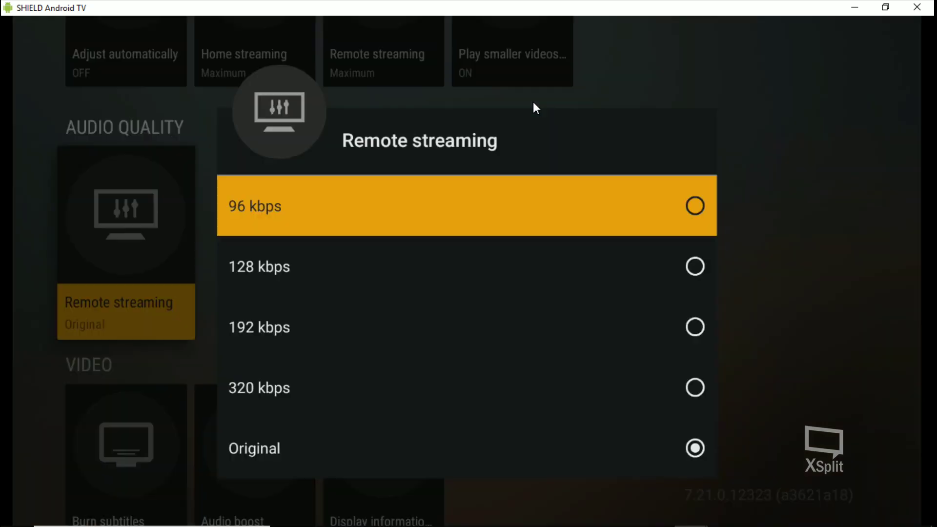
key("Down")
key("Down")
key("Down")
key("Down")
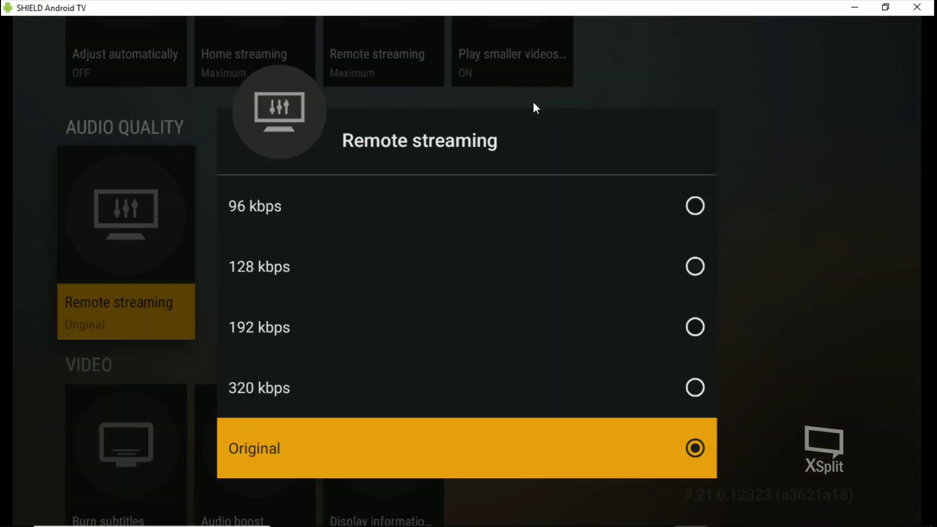
key("Return")
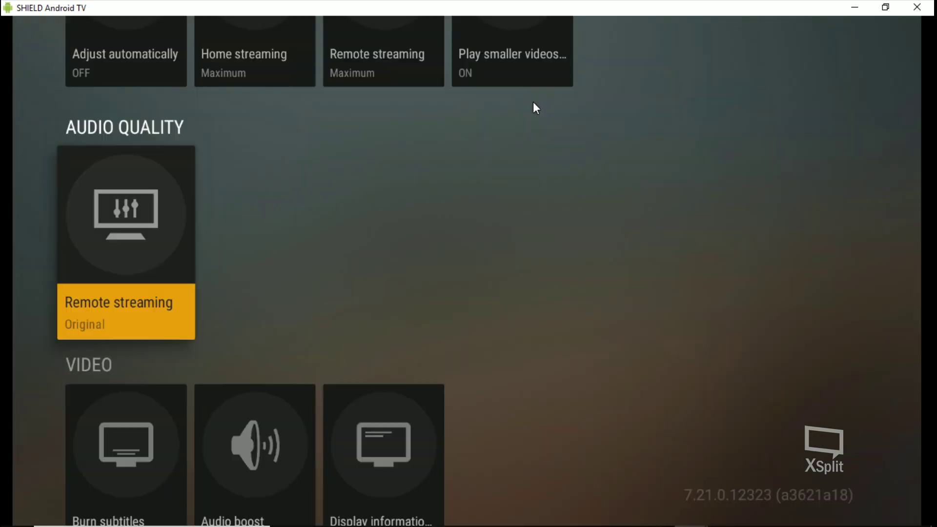
key("Up")
key("Right")
key("Left")
key("Down")
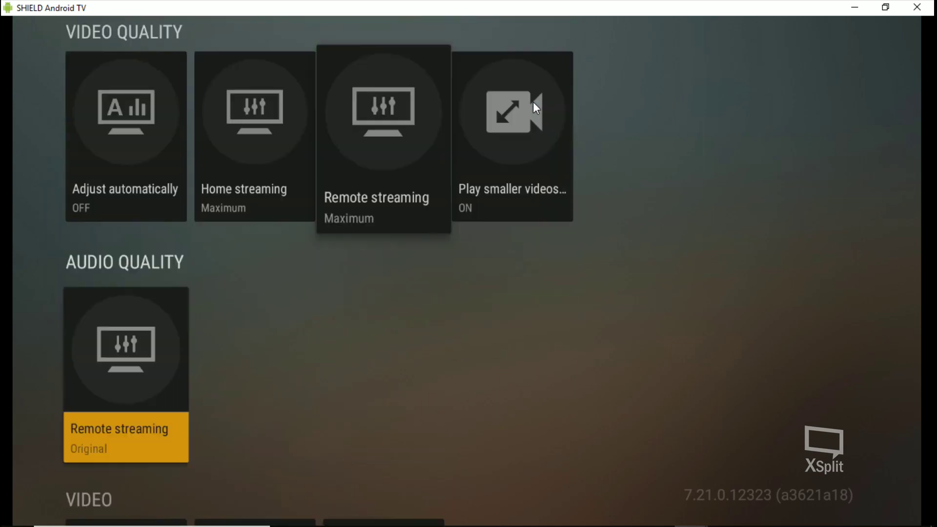
key("Up")
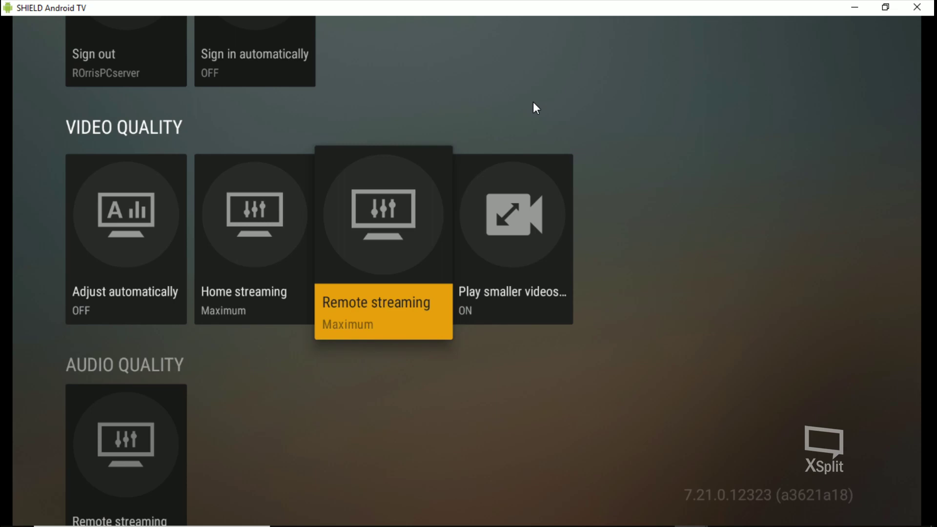
- Compare the video and audio remote streaming settings, leaving both unchanged
key("Down")
key("Up")
key("Down")
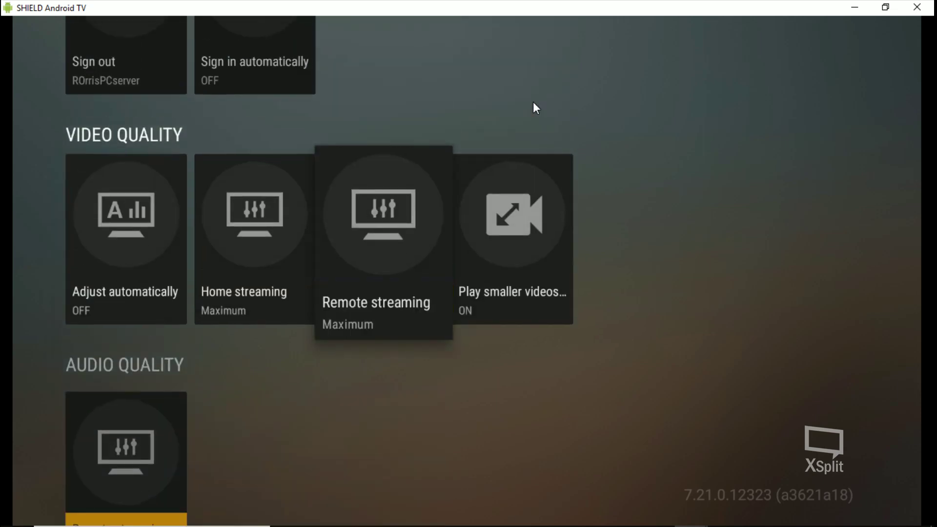
key("Up")
key("Down")
key("Up")
key("Down")
key("Up")
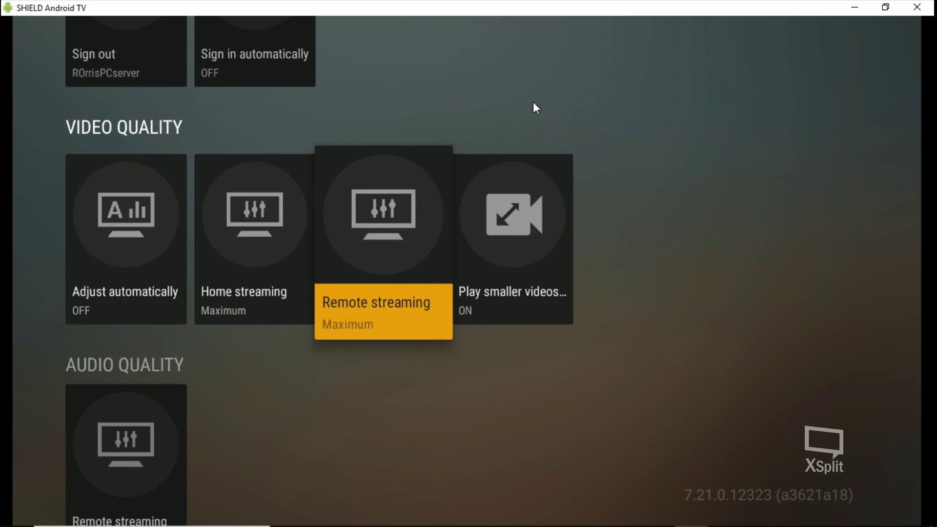
key("Down")
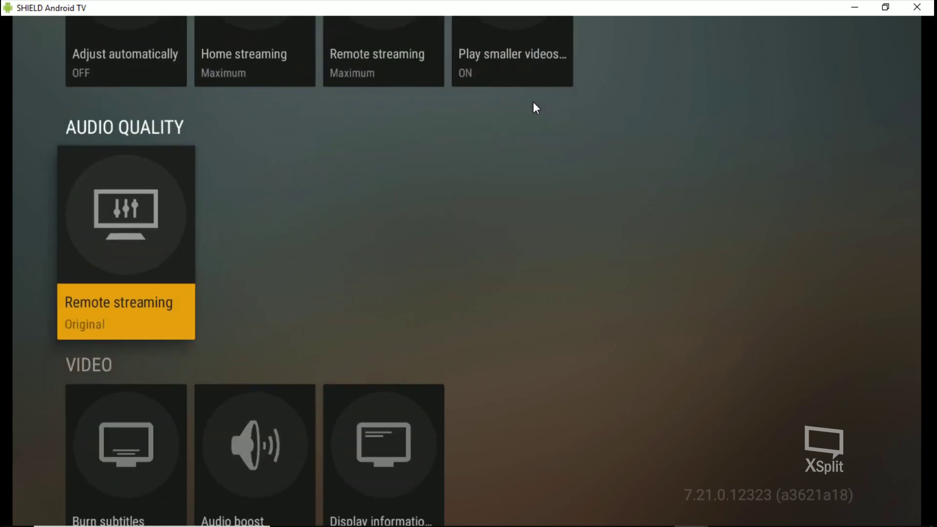
- Exit Settings back to the Plex Home page
key("Up")
key("Left")
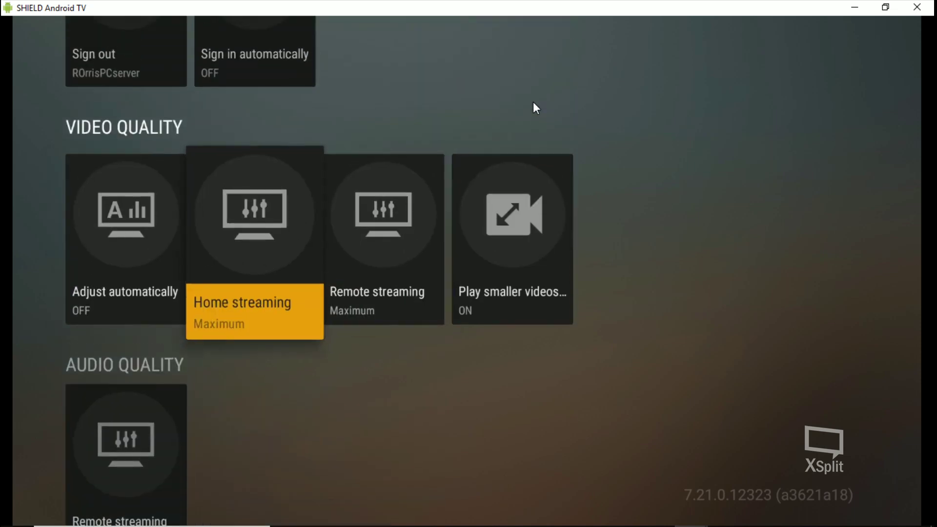
key("Left")
key("Up")
key("Up")
key("Up")
key("Escape")
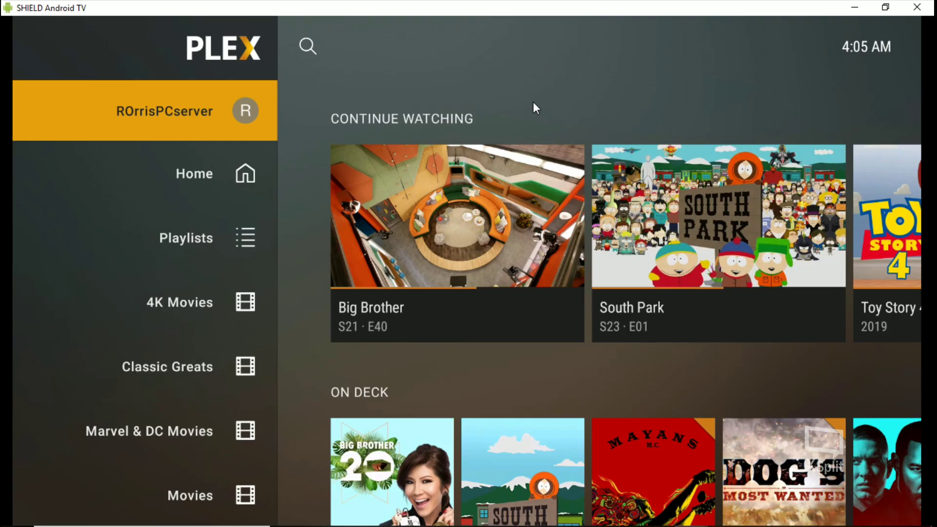
- Go down the sidebar past Playlists and the movie libraries to open a library page
key("Down")
key("Down")
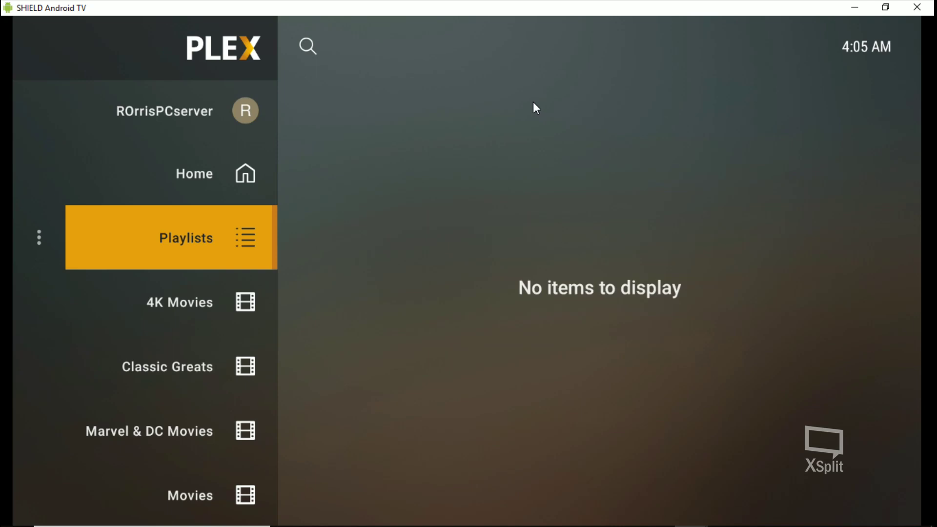
key("Down")
key("Down")
key("Down")
key("Down")
key("Down")
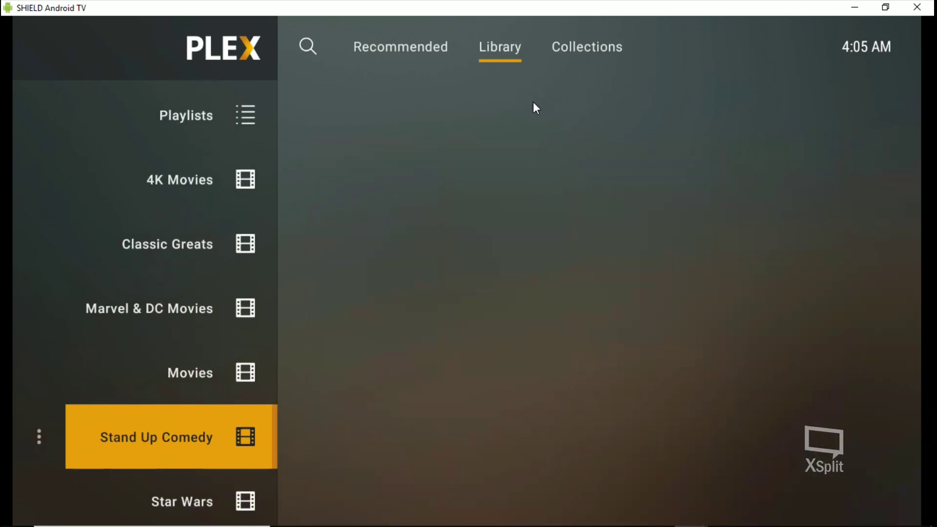
key("Down")
key("Down")
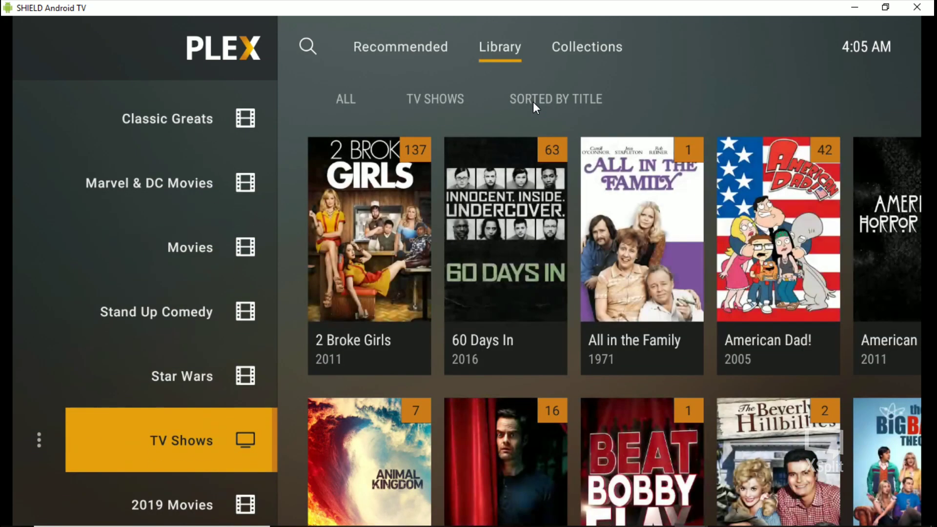
- Browse the library's Recommended, Library and Collections sections, settling on Library
key("Right")
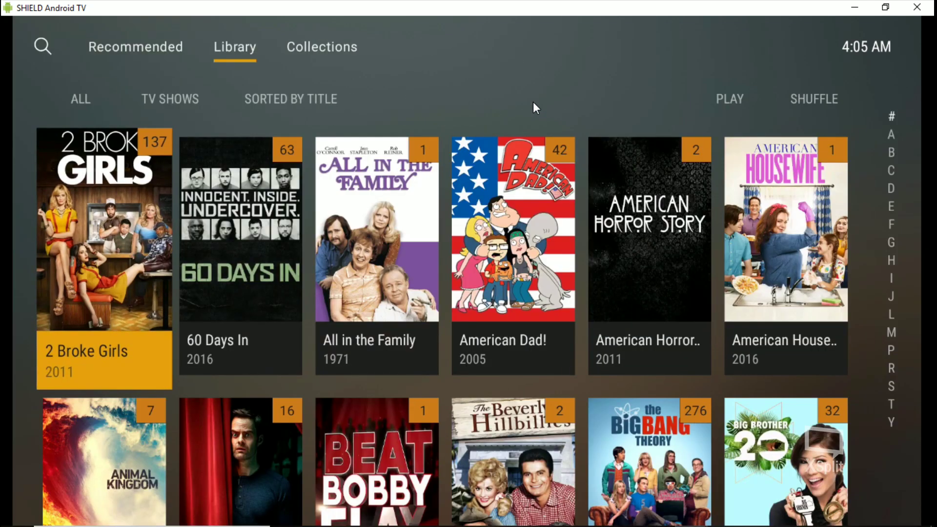
key("Up")
key("Up")
key("Right")
key("Right")
key("Right")
key("Left")
key("Left")
key("Right")
key("Right")
key("Left")
key("Down")
key("Down")
key("Right")
key("Right")
key("Right")
key("Right")
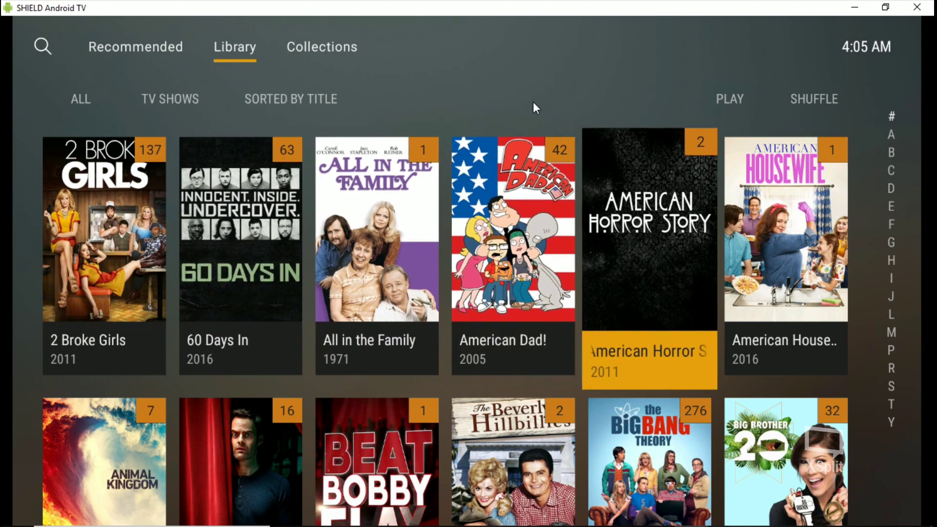
- Navigate the show grid to Bob's Burgers and open its show page
key("Down")
key("Left")
key("Left")
key("Left")
key("Left")
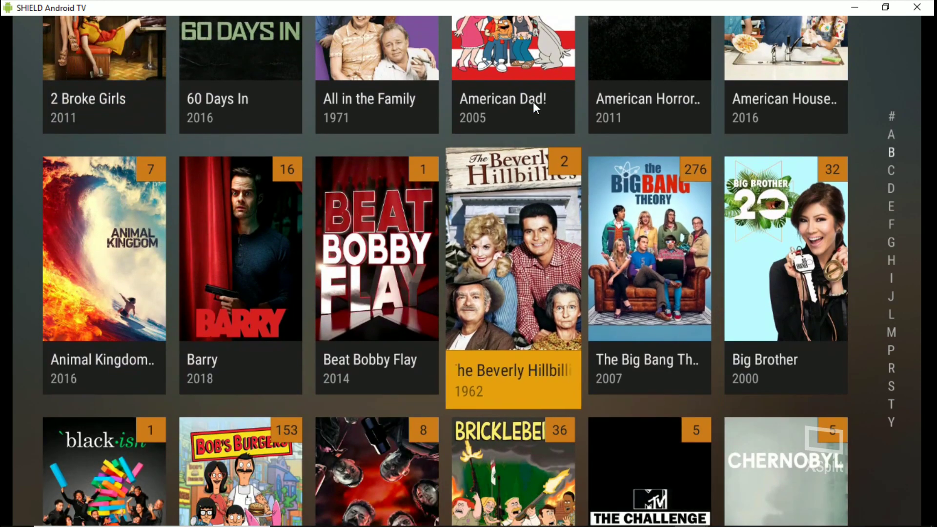
key("Right")
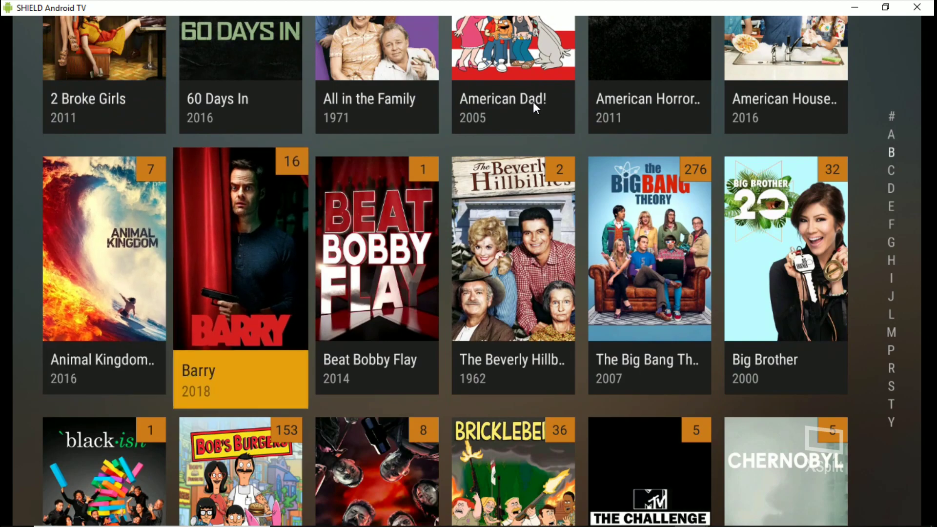
key("Down")
key("Down")
key("Down")
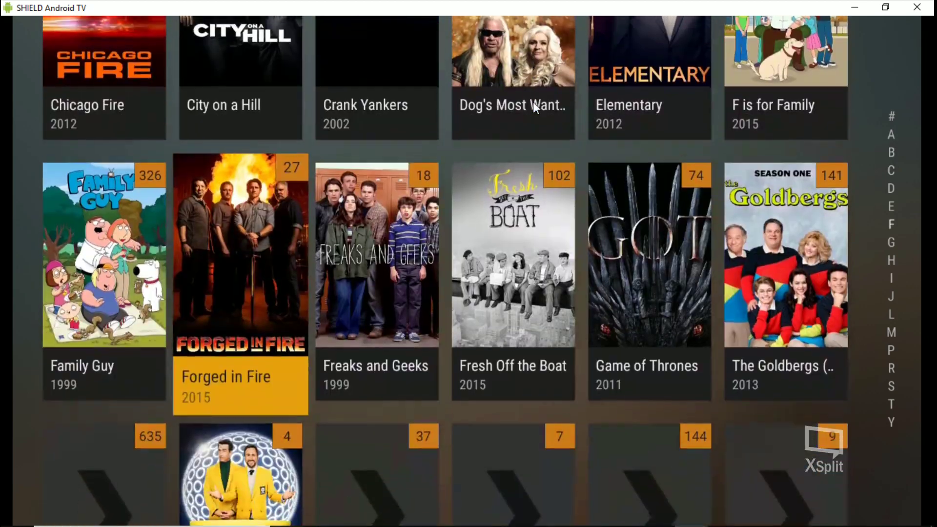
key("Up")
key("Up")
key("Up")
key("Up")
key("Up")
key("Down")
key("Down")
key("Down")
key("Down")
key("Up")
key("Up")
key("Up")
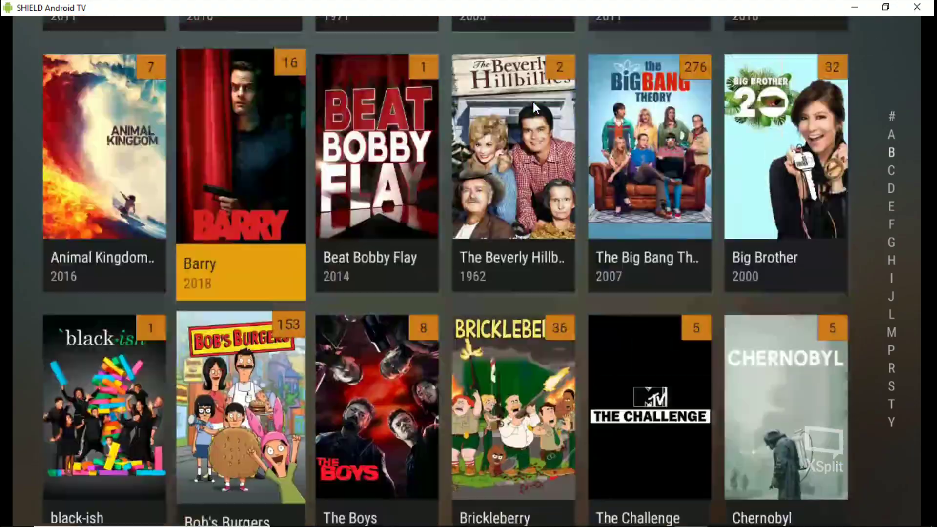
key("Down")
key("Down")
key("Down")
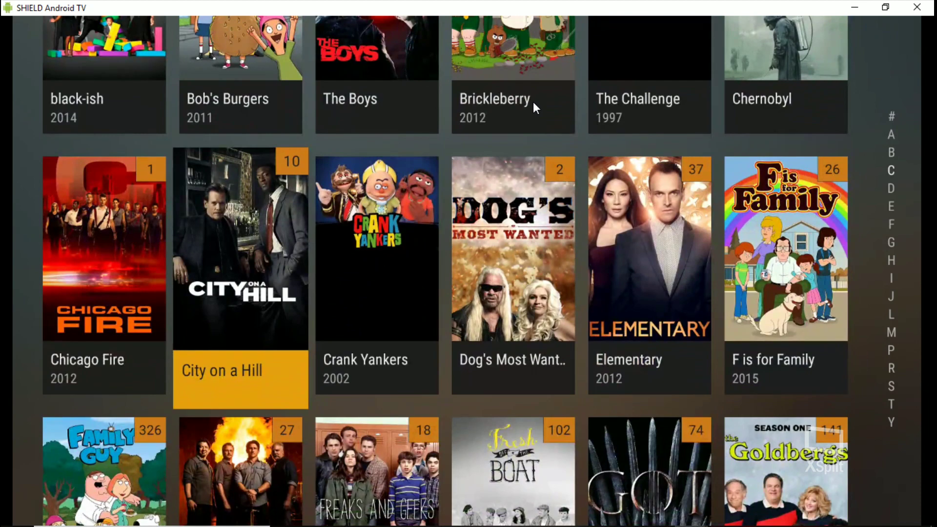
key("Up")
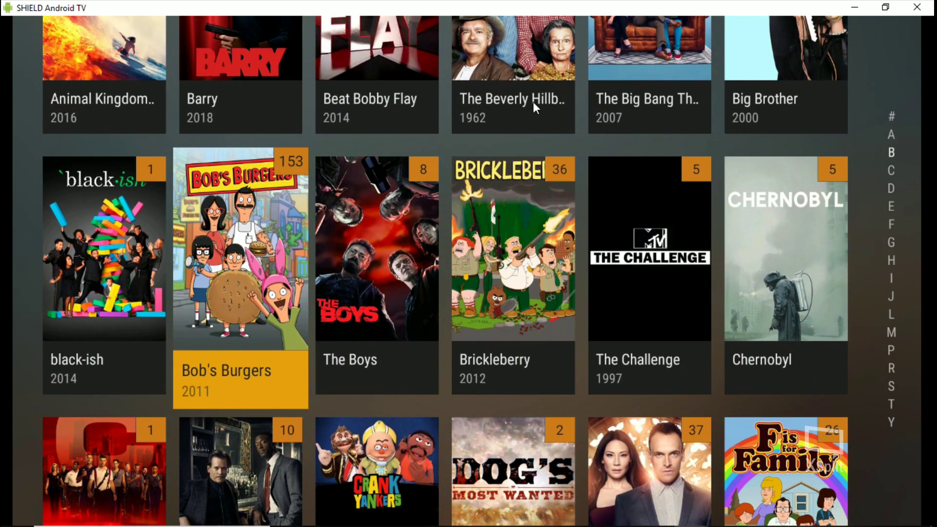
key("Return")
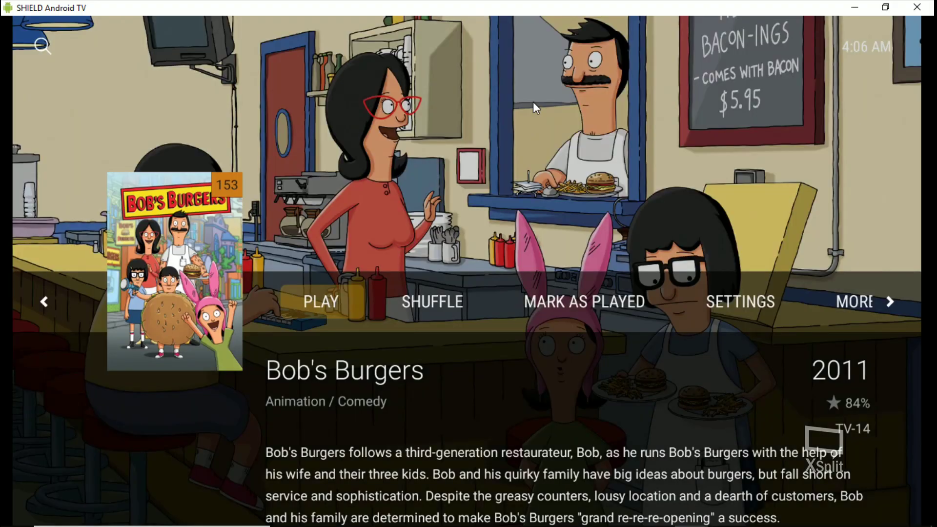
- Open the Season 10 episode The Ring (But Not Scary)
key("Down")
key("Down")
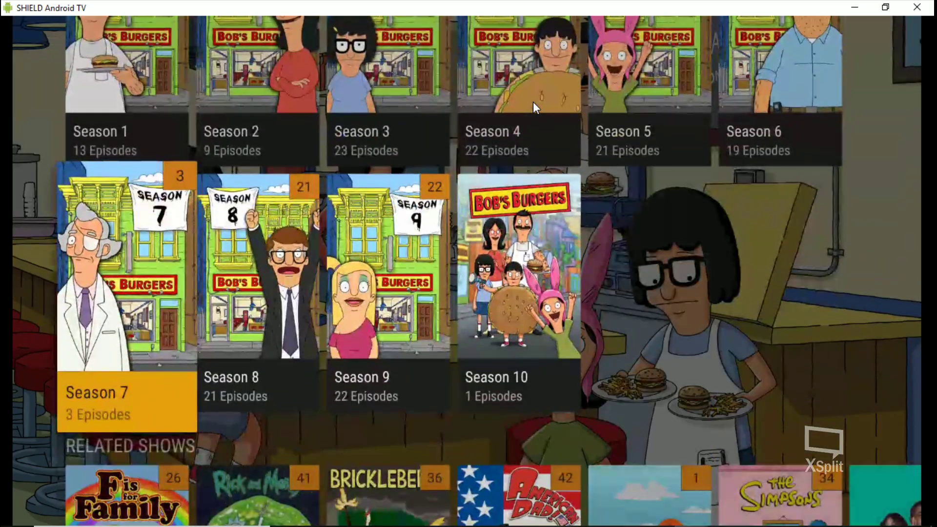
key("Right")
key("Right")
key("Right")
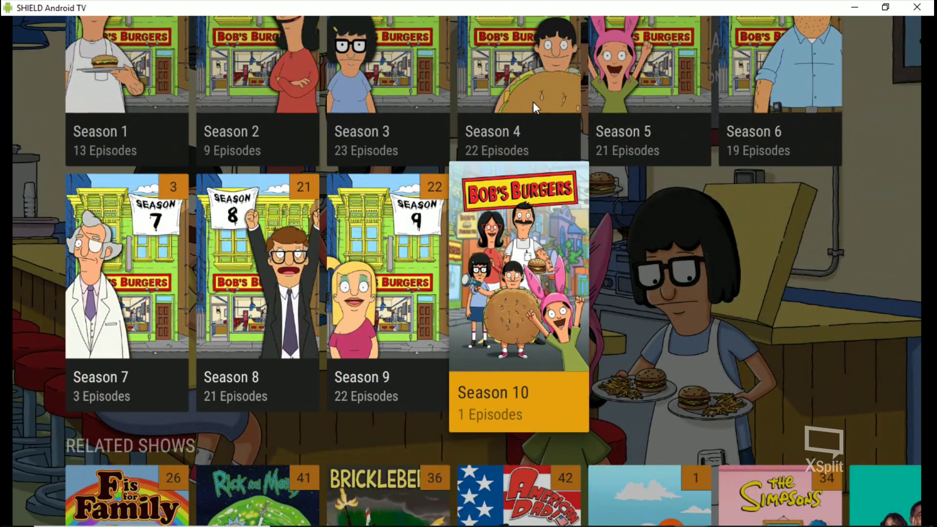
key("Return")
key("Down")
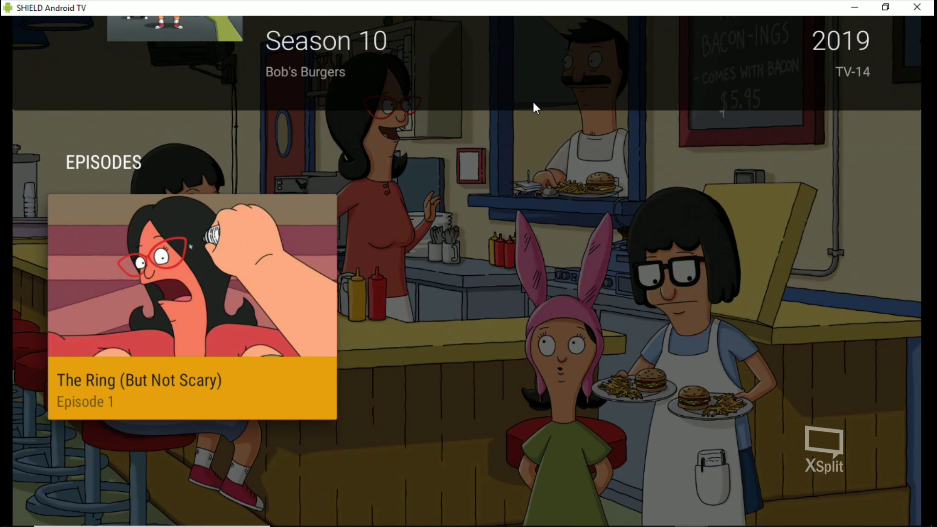
key("Return")
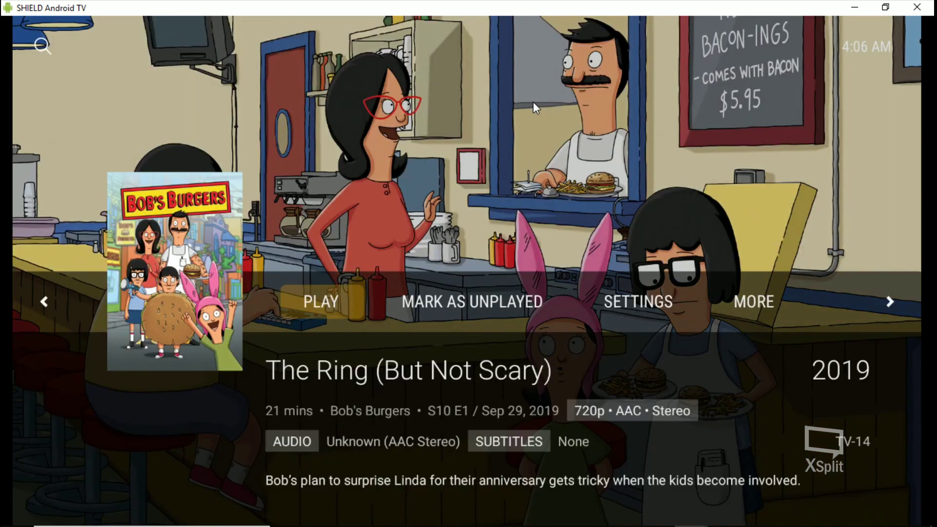
- Bring up the MORE actions menu for this episode
key("Down")
key("Up")
key("Right")
key("Right")
key("Right")
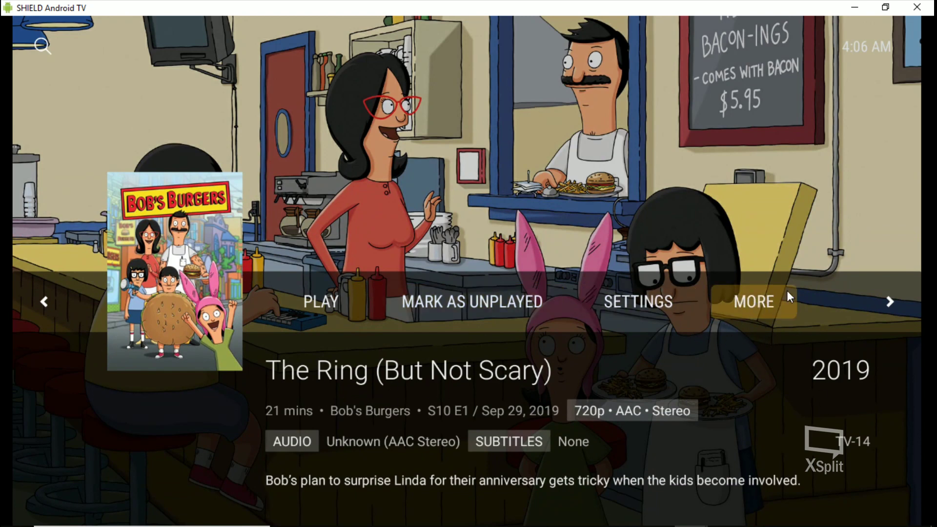
left_click(758, 300)
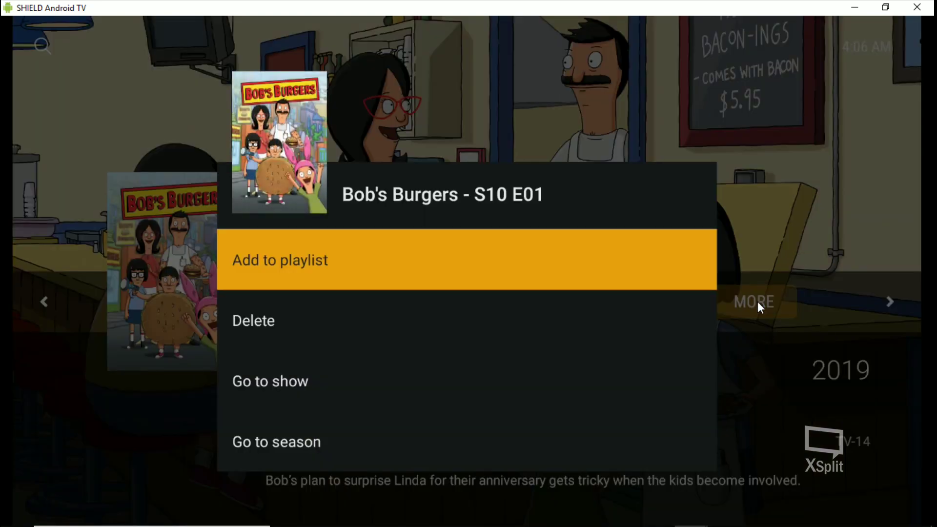
- Add the episode to a new playlist named The Ring (But Not Scary)
key("Return")
key("Down")
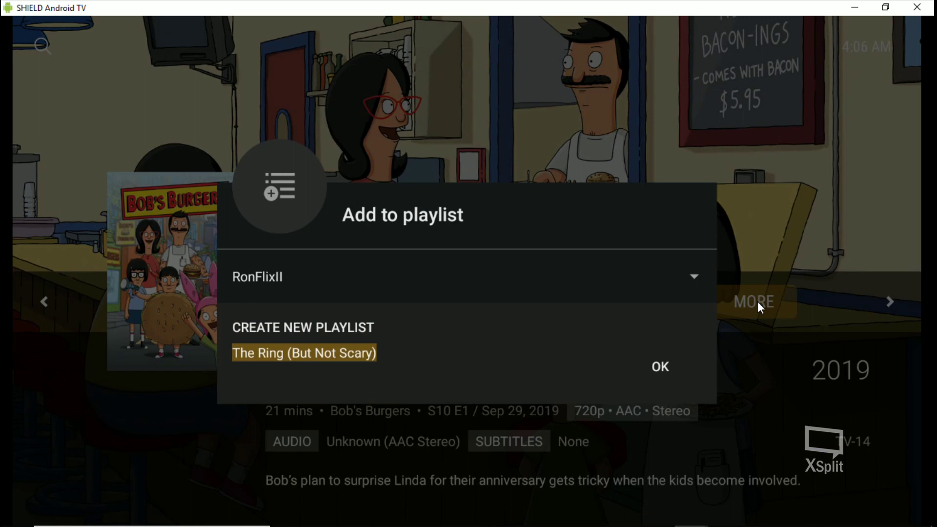
key("Return")
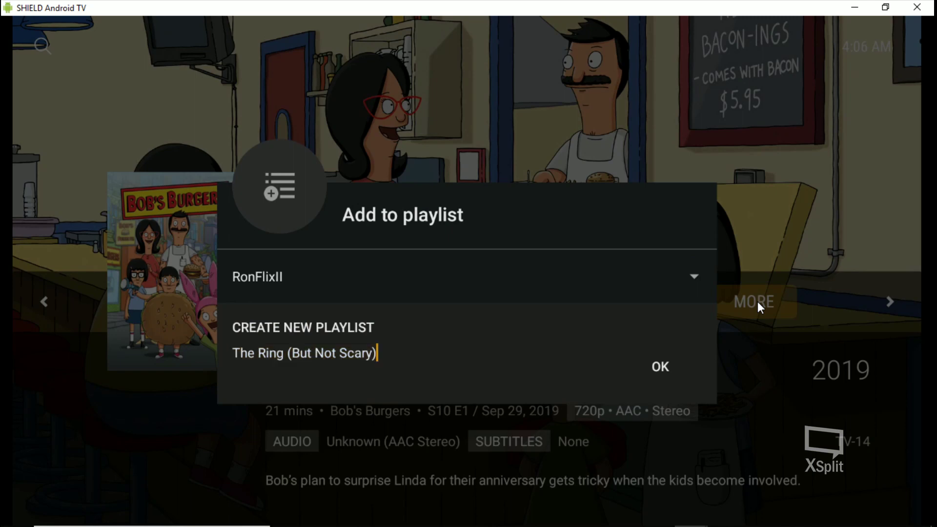
key("Down")
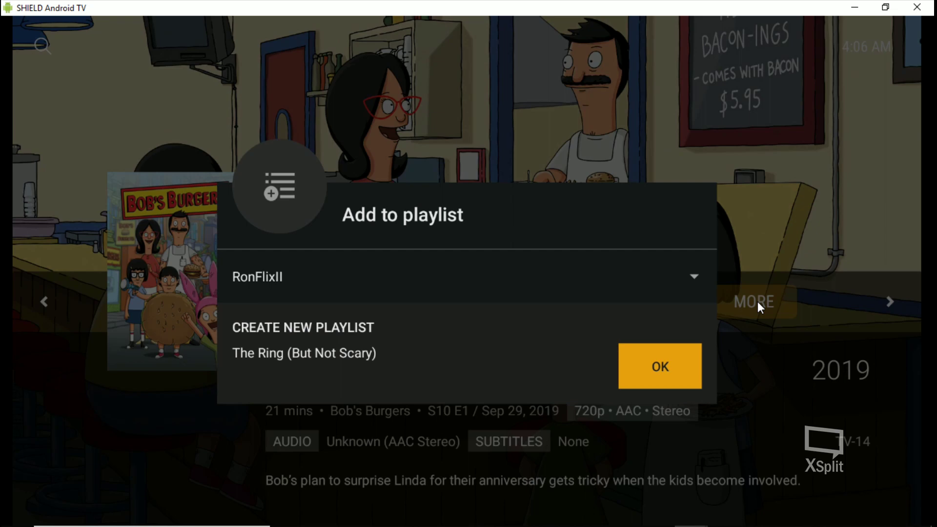
key("Return")
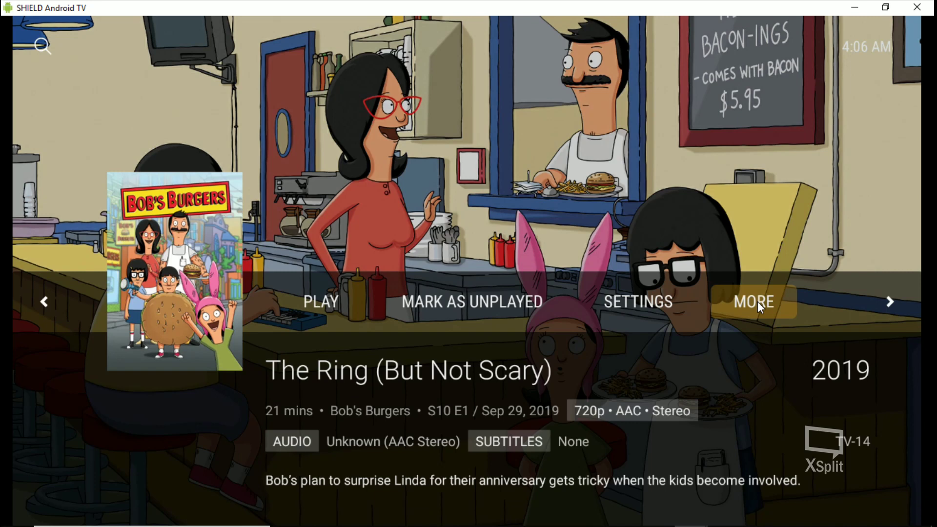
- Go back through Season 10 and the show page to the TV Shows library
key("Down")
key("Escape")
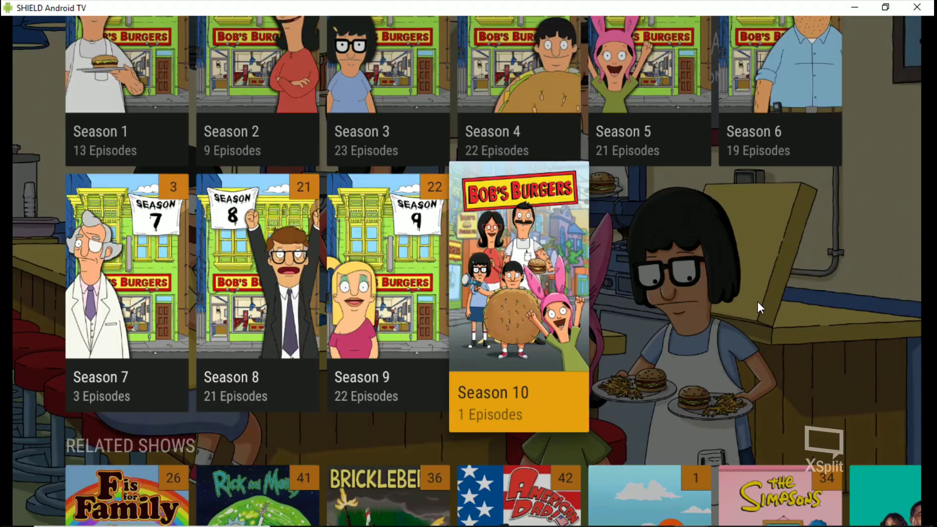
key("Escape")
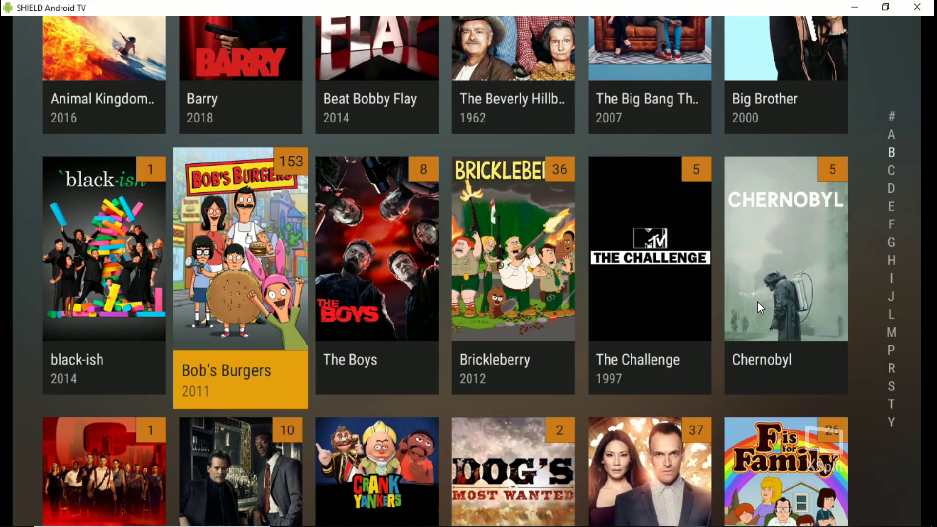
- Open the Family Guy Season 18 episode Yacht Rocky
key("Down")
key("Down")
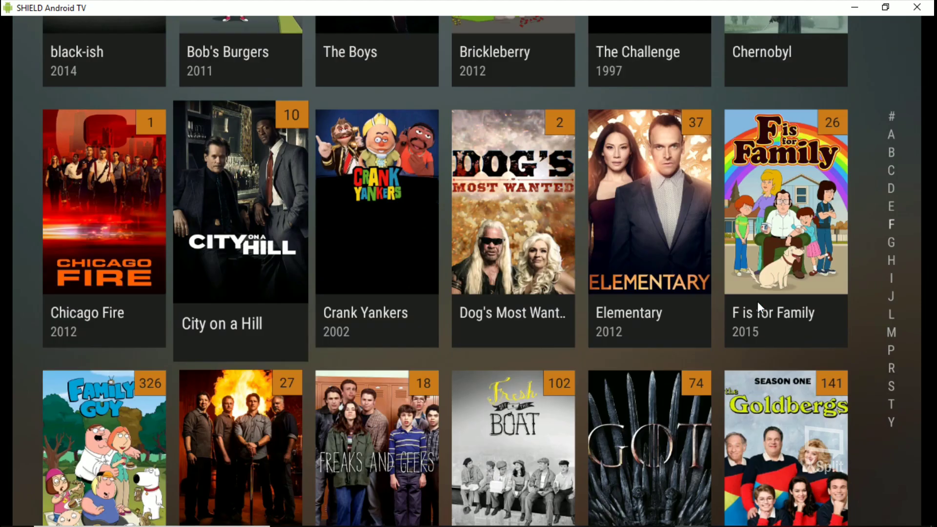
key("Left")
key("Return")
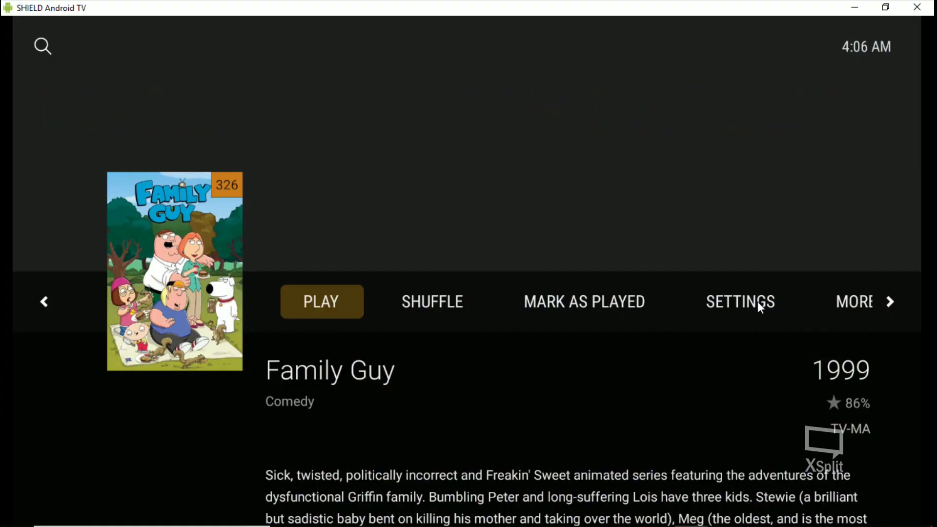
key("Down")
key("Down")
key("Down")
key("Down")
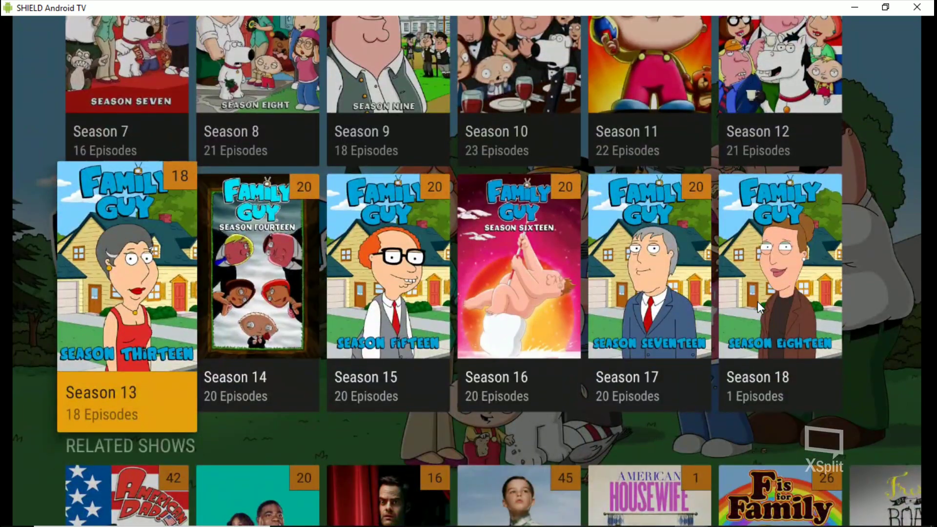
key("Right")
key("Right")
key("Right")
key("Right")
key("Right")
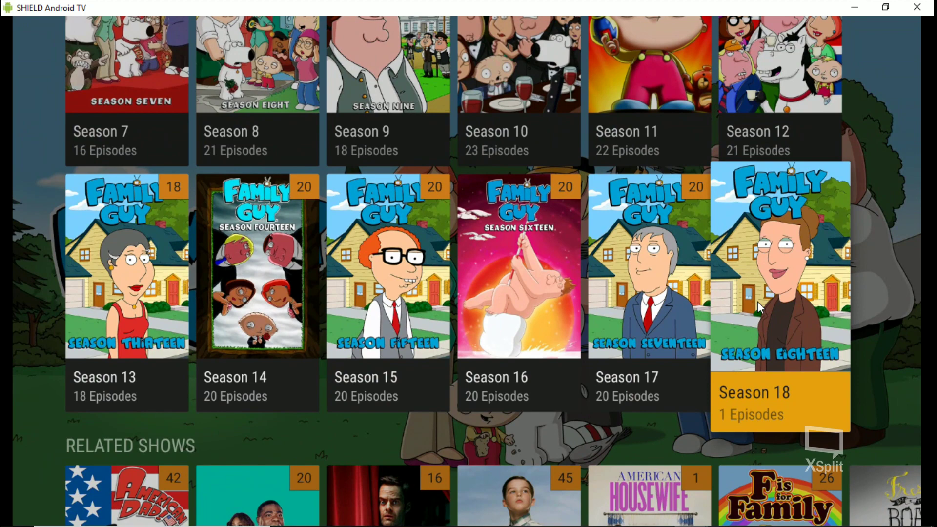
key("Return")
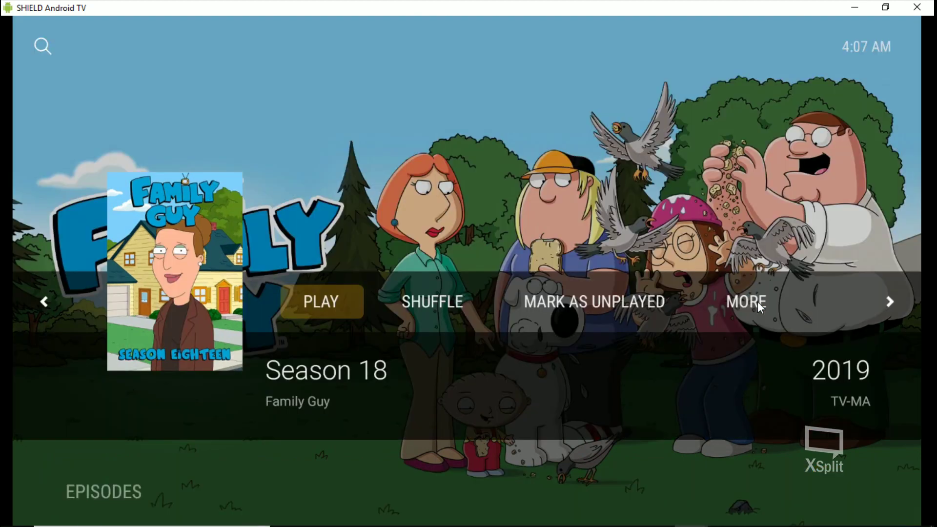
key("Down")
key("Return")
- Add Yacht Rocky to the existing The Ring (But Not Scary) playlist
key("Right")
key("Right")
key("Right")
key("Return")
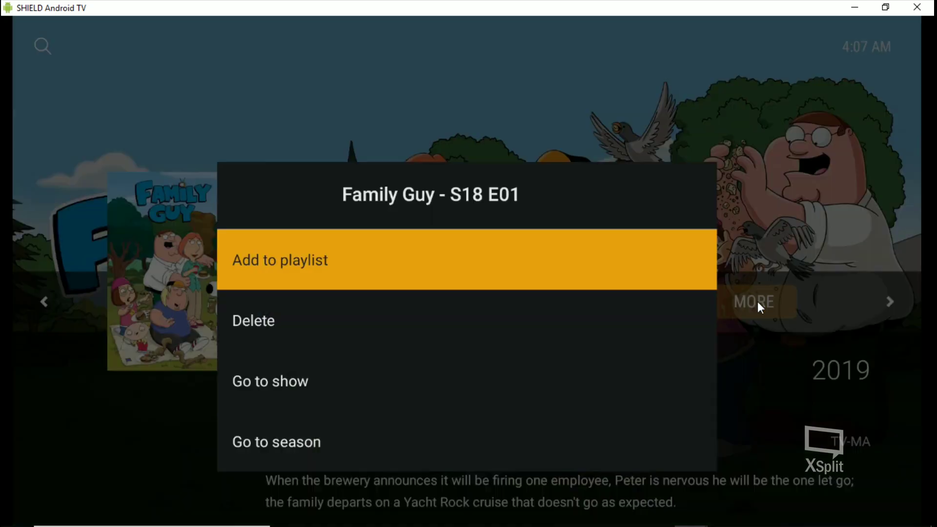
key("Return")
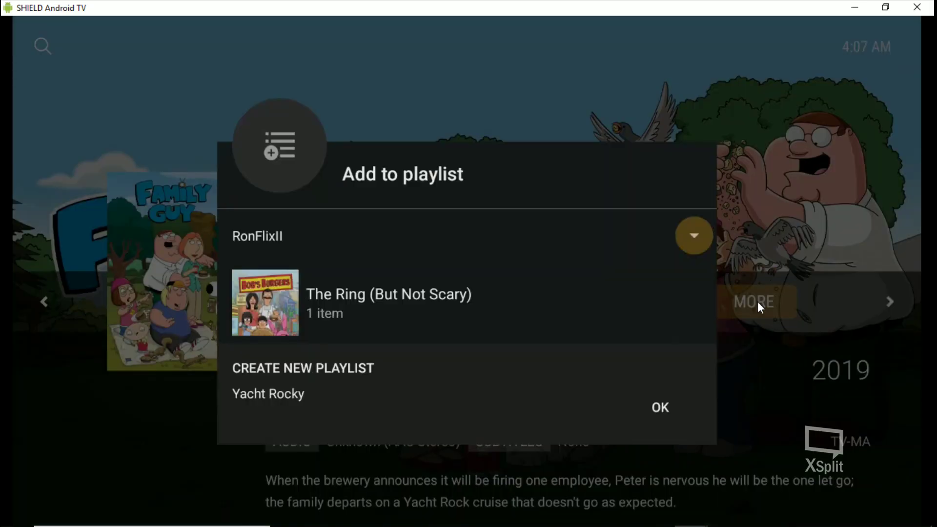
key("Down")
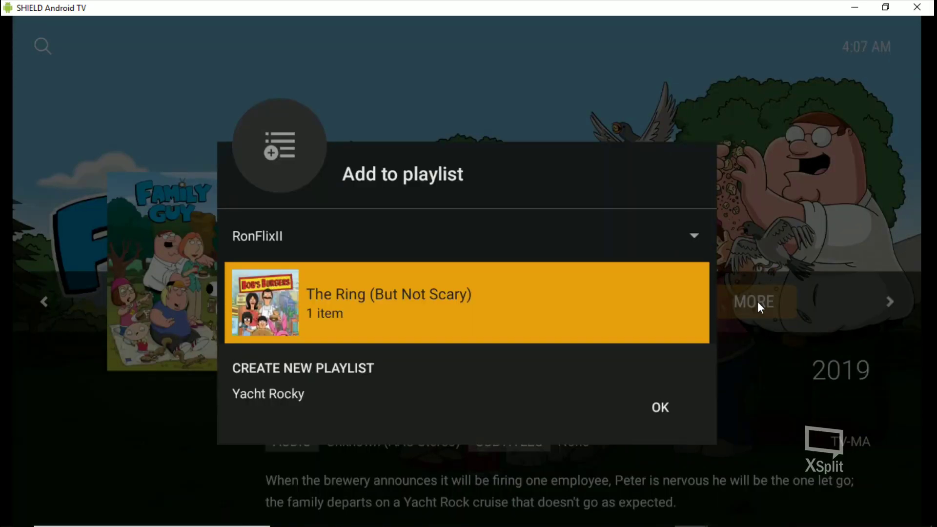
key("Down")
key("Left")
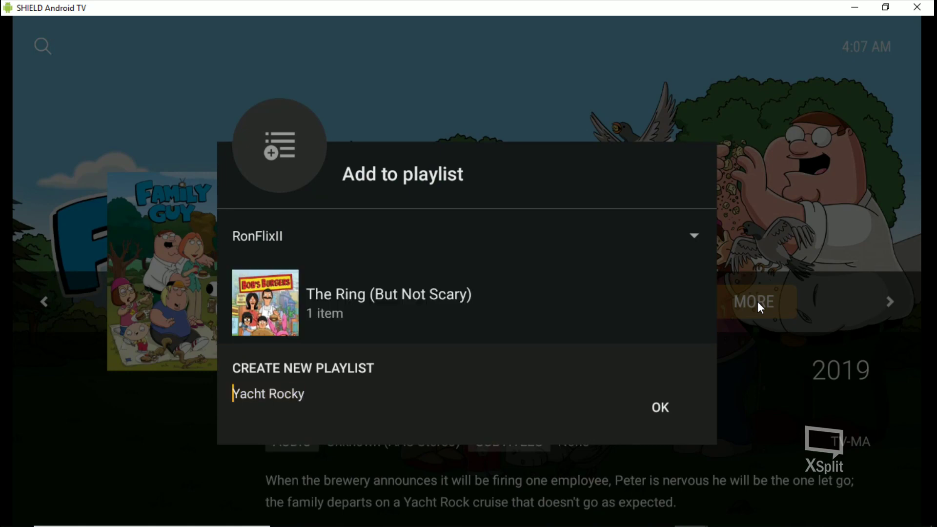
key("Down")
key("Up")
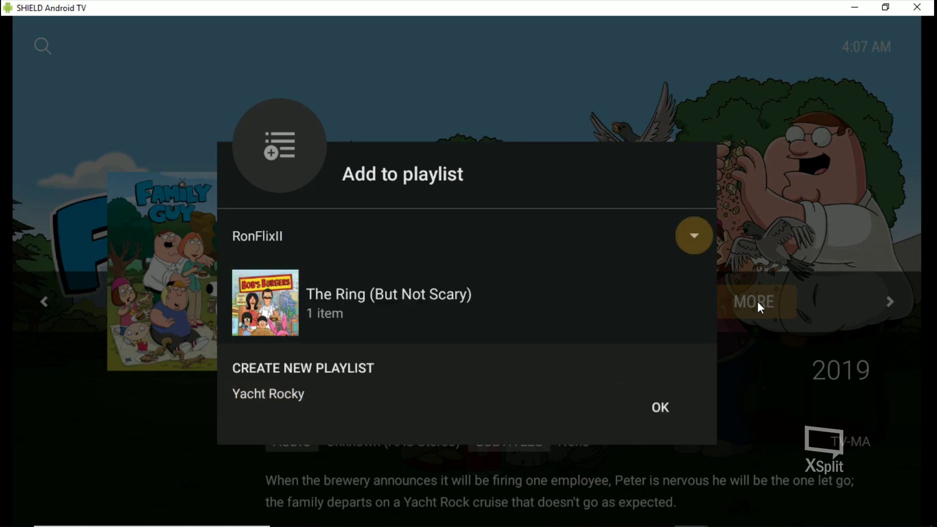
key("Down")
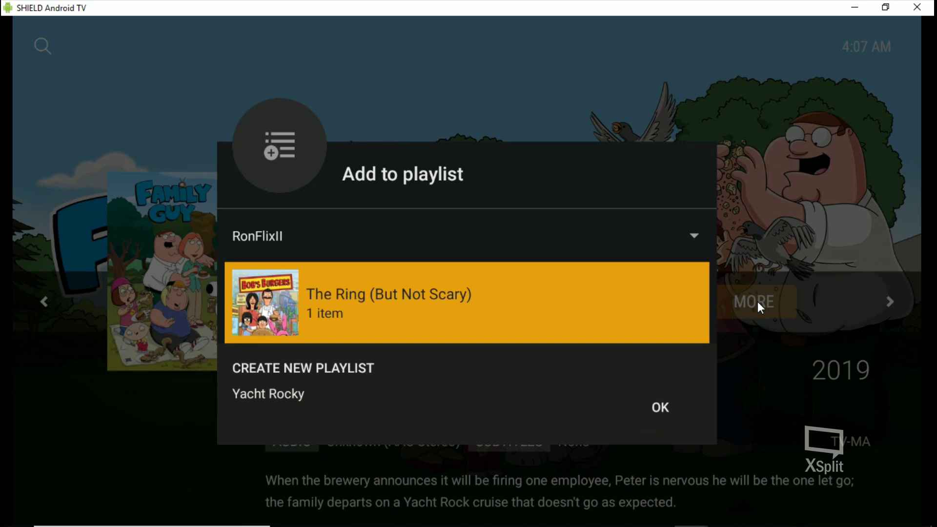
key("Return")
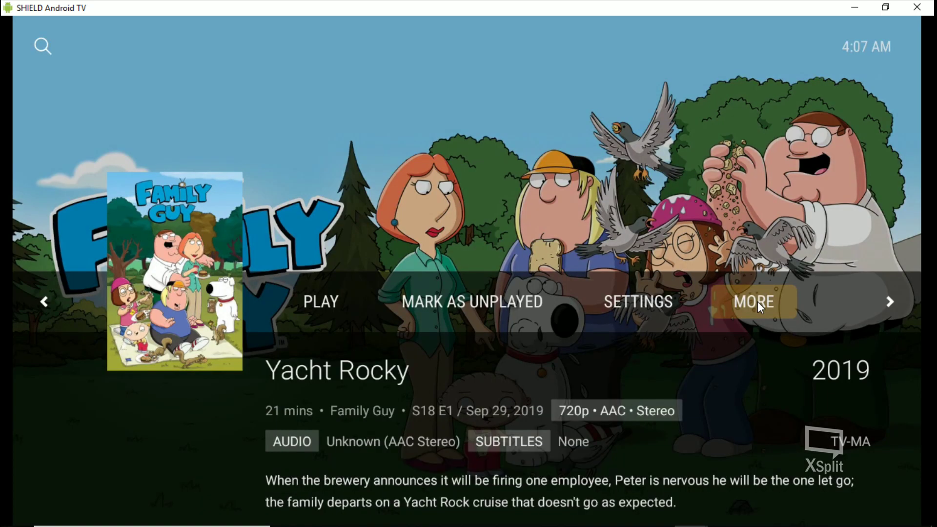
- Return to the TV library and open The Simpsons show page
key("Escape")
key("Escape")
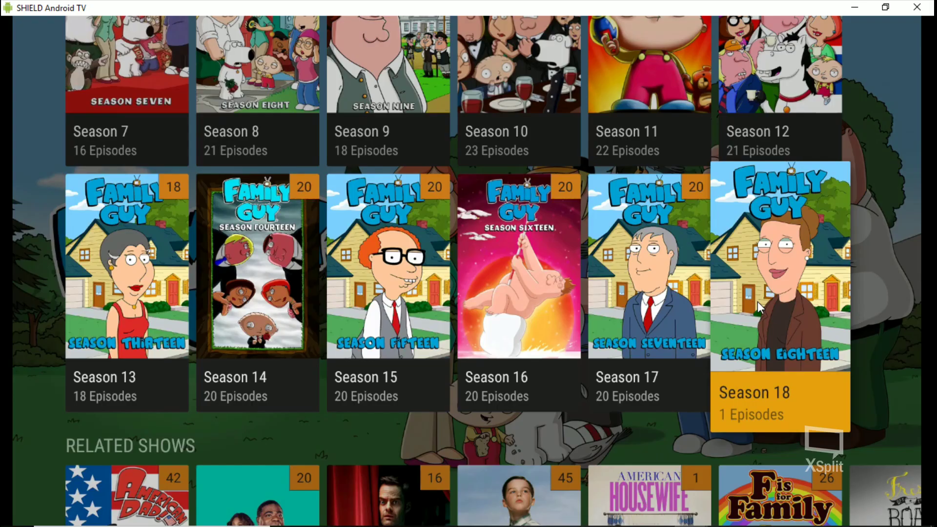
key("Escape")
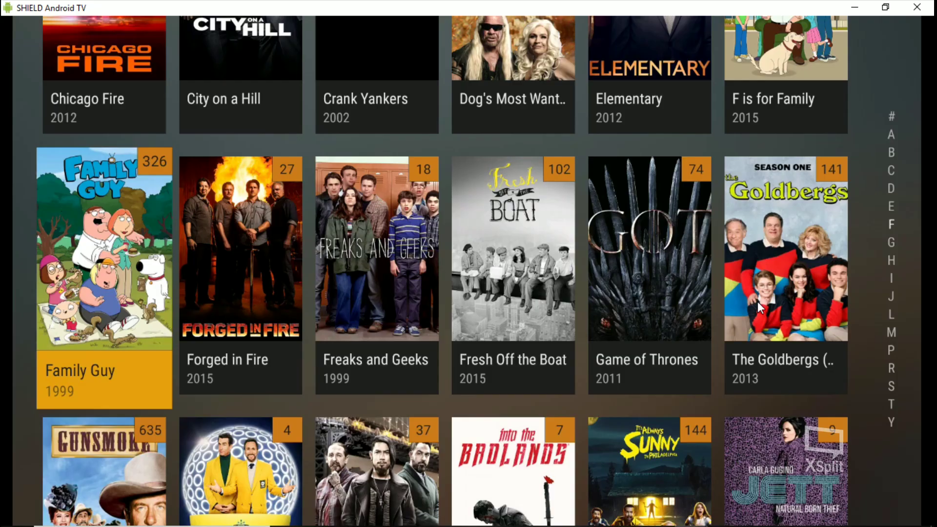
key("Down")
key("Down")
key("Down")
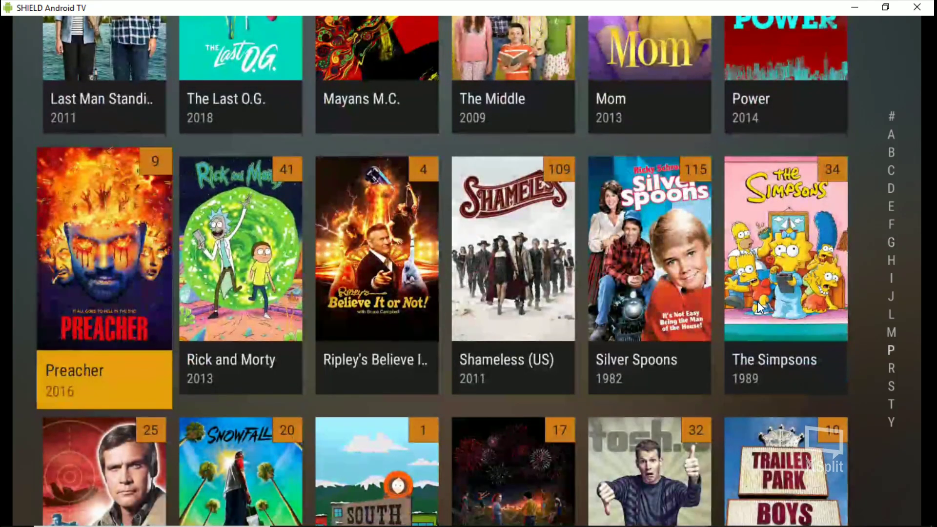
key("Right")
key("Right")
key("Right")
key("Right")
key("Right")
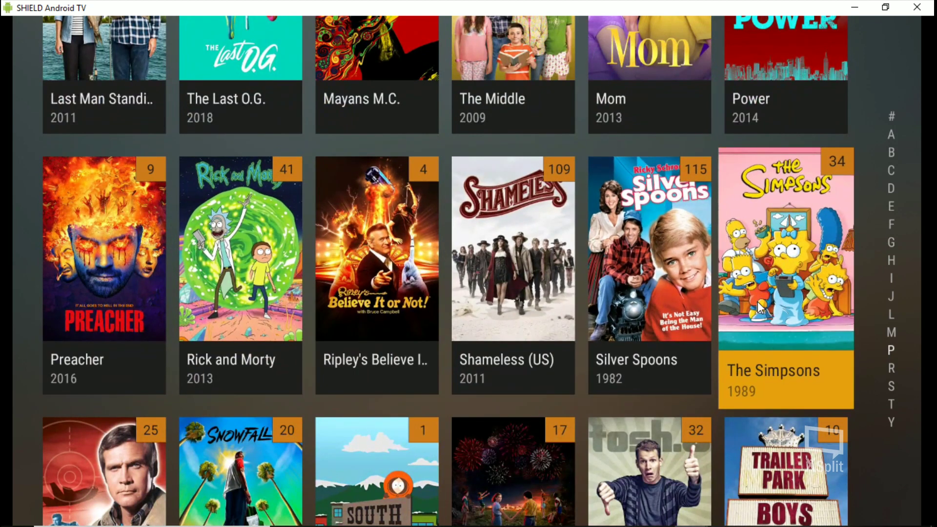
key("Return")
- Open Season 31 episode 1, The Winter of Our Monetized Content
key("Down")
key("Down")
key("Down")
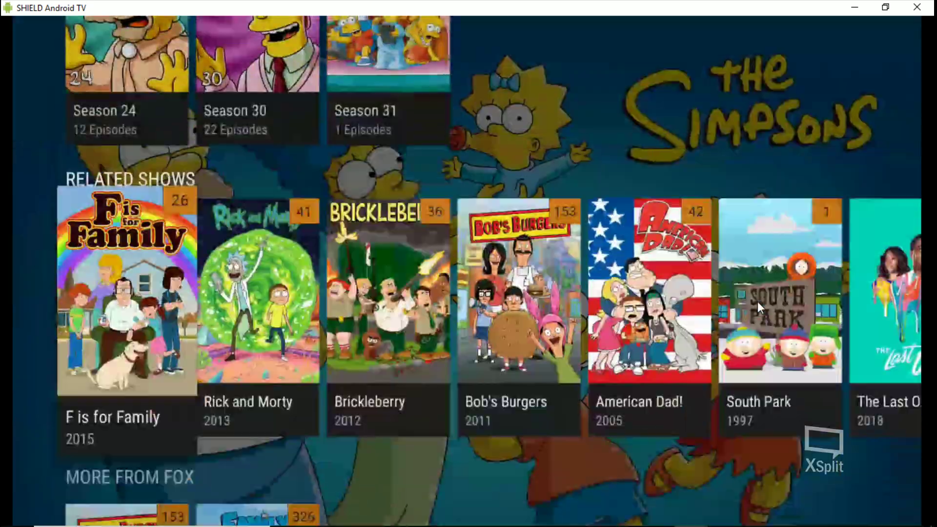
key("Up")
key("Right")
key("Return")
key("Down")
key("Return")
- Add the episode to The Ring (But Not Scary) playlist and return to the library
key("Right")
key("Right")
key("Right")
key("Return")
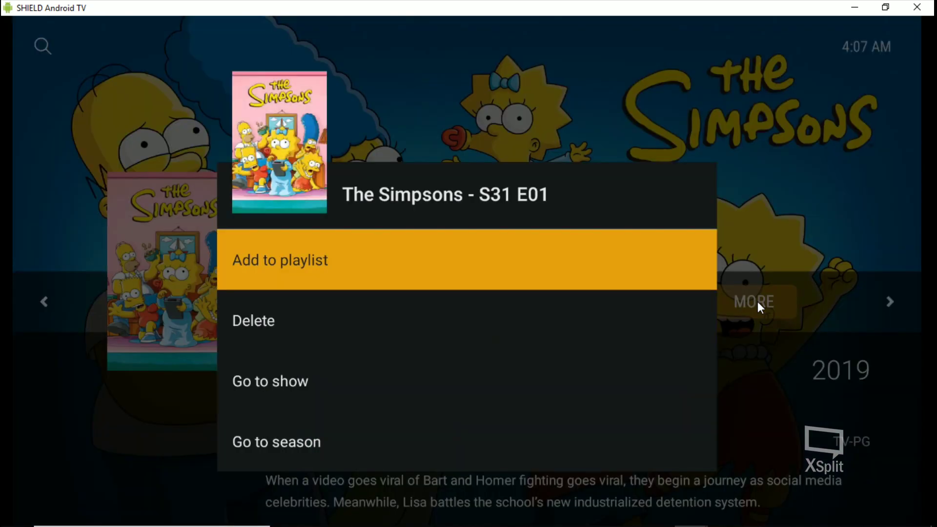
key("Return")
key("Down")
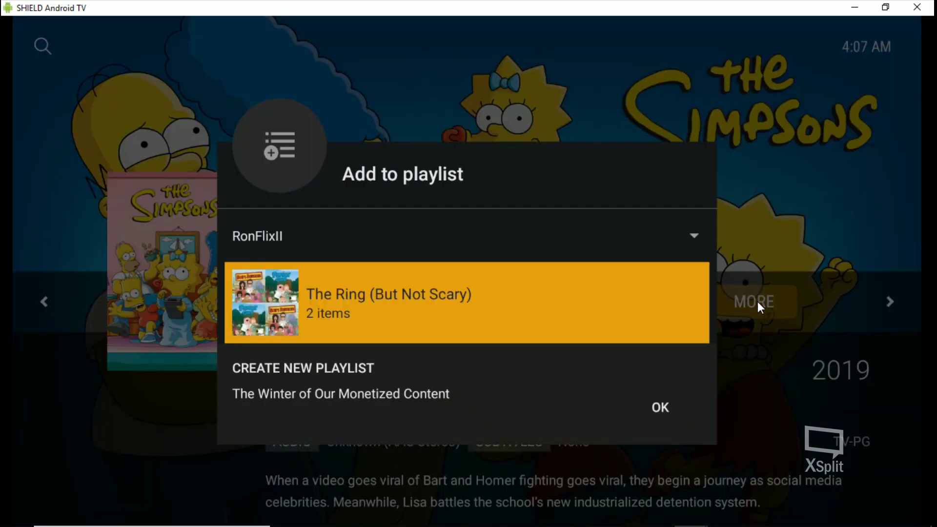
key("Return")
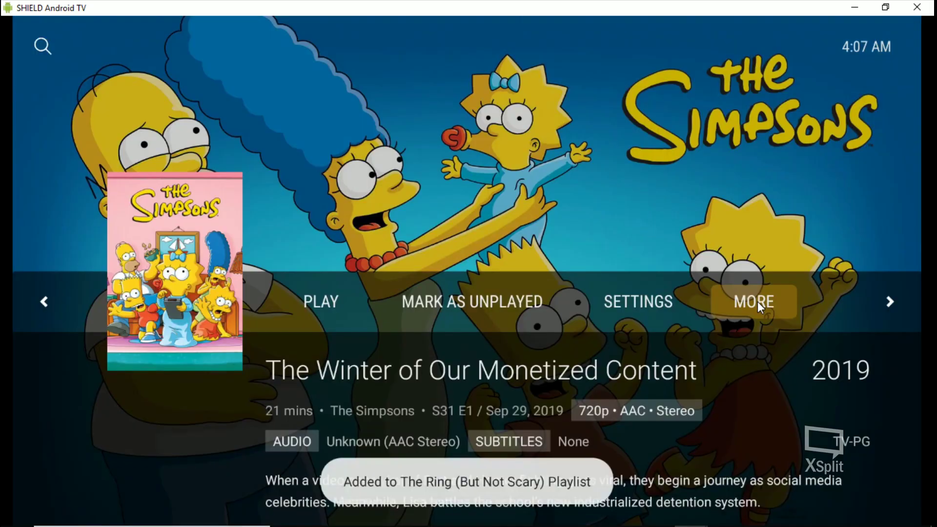
key("Escape")
key("Escape")
key("Escape")
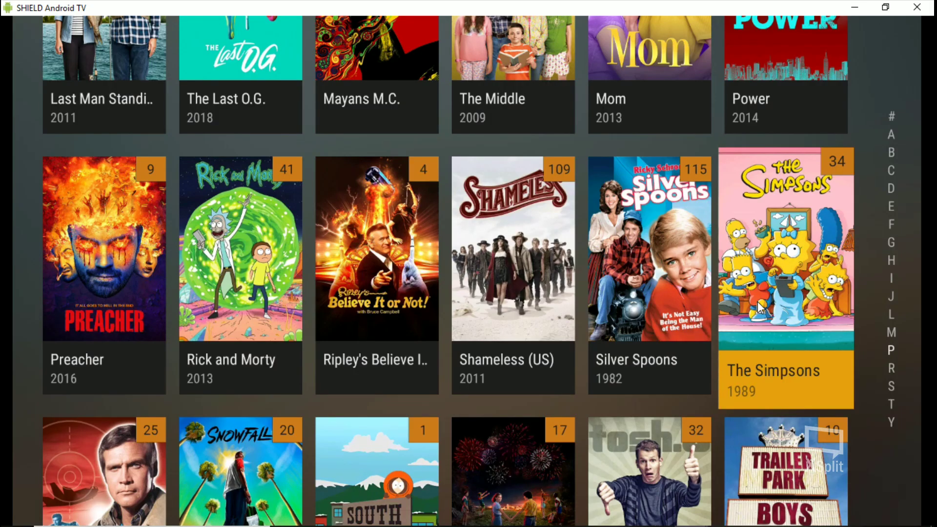
- Open Rick and Morty Season 20, episode 10 'The Unmarketables'
key("Down")
key("Up")
key("Left")
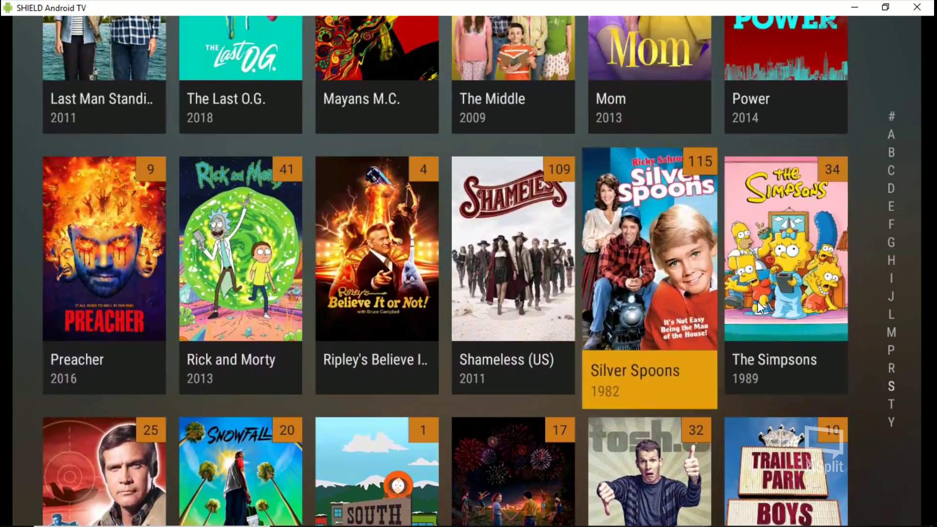
key("Left")
key("Left")
key("Left")
key("Return")
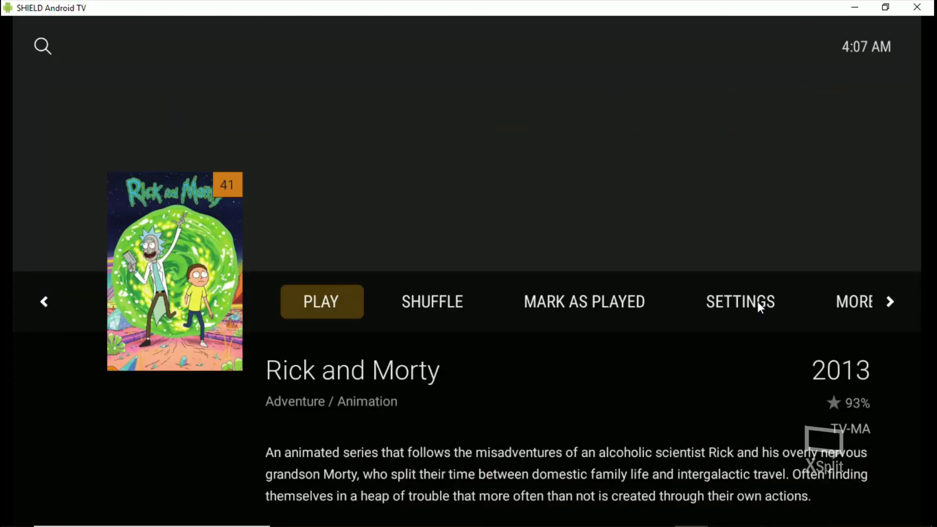
key("Down")
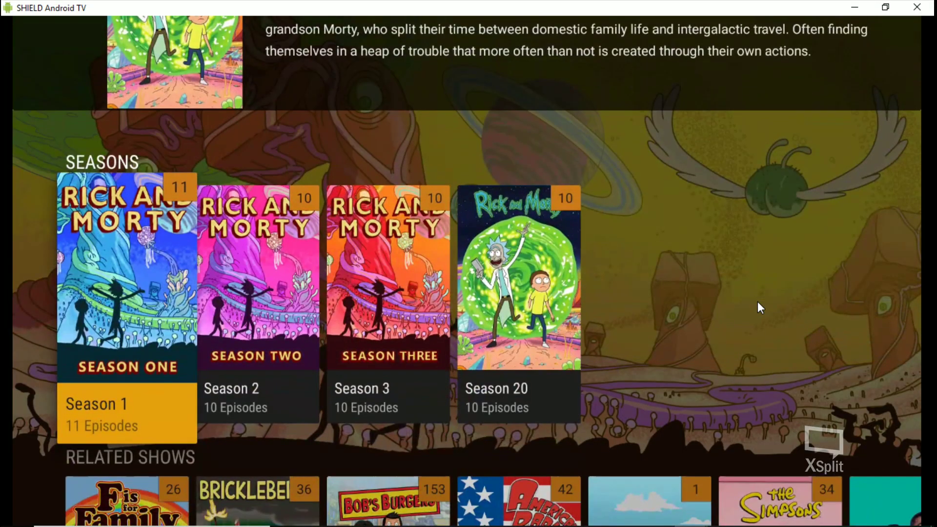
key("Right")
key("Right")
key("Right")
key("Return")
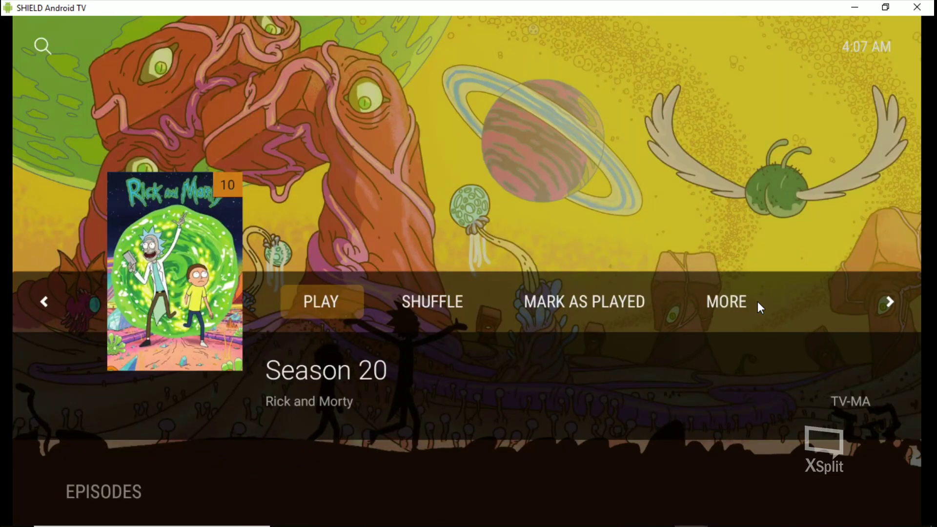
key("Down")
key("Down")
key("Down")
key("Down")
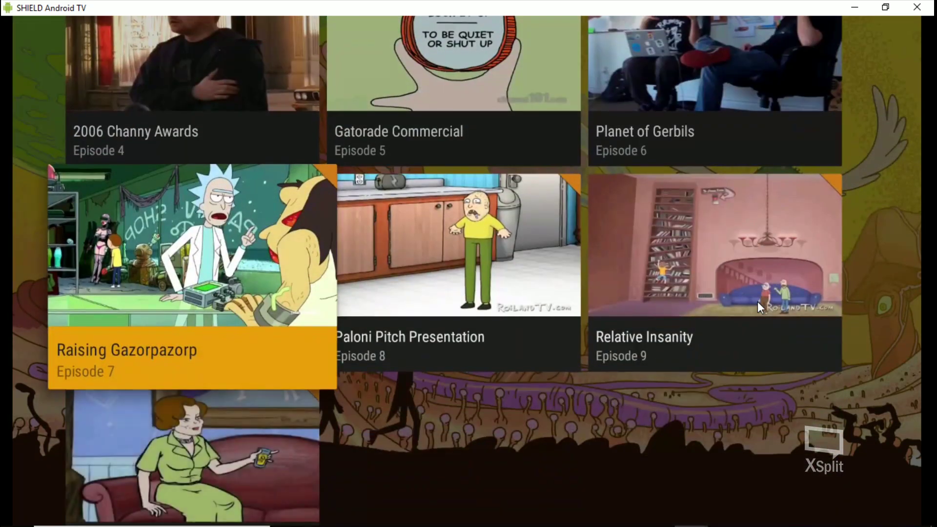
key("Return")
- Add the episode to The Ring (But Not Scary) playlist and go back to the show page
key("Right")
key("Right")
key("Right")
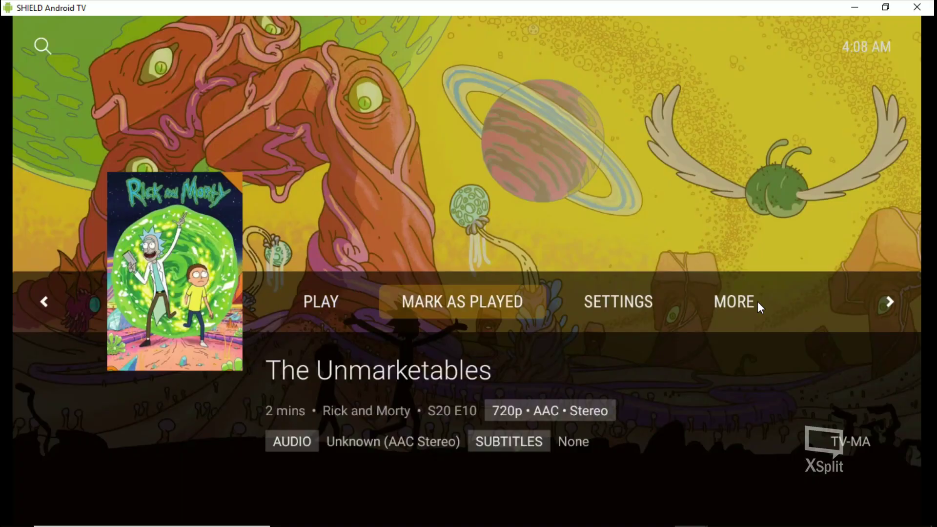
key("Return")
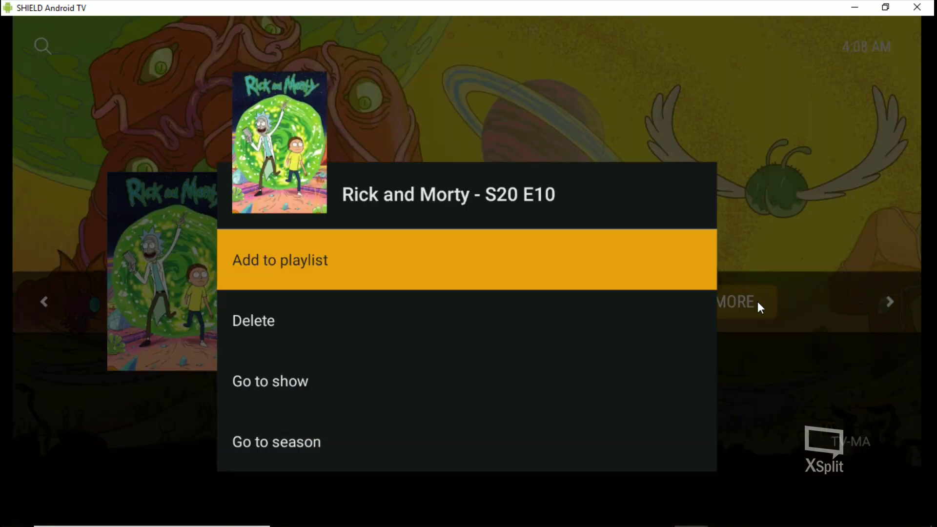
key("Return")
key("Down")
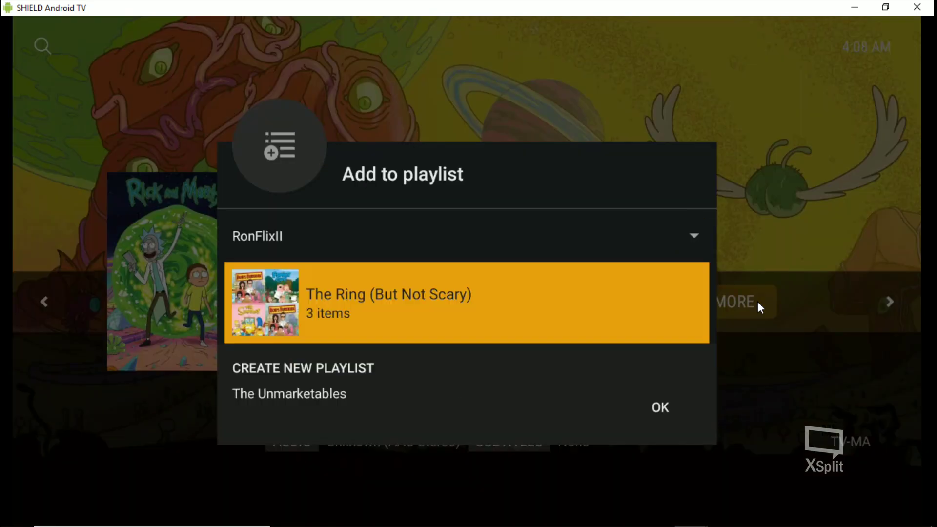
key("Return")
key("Escape")
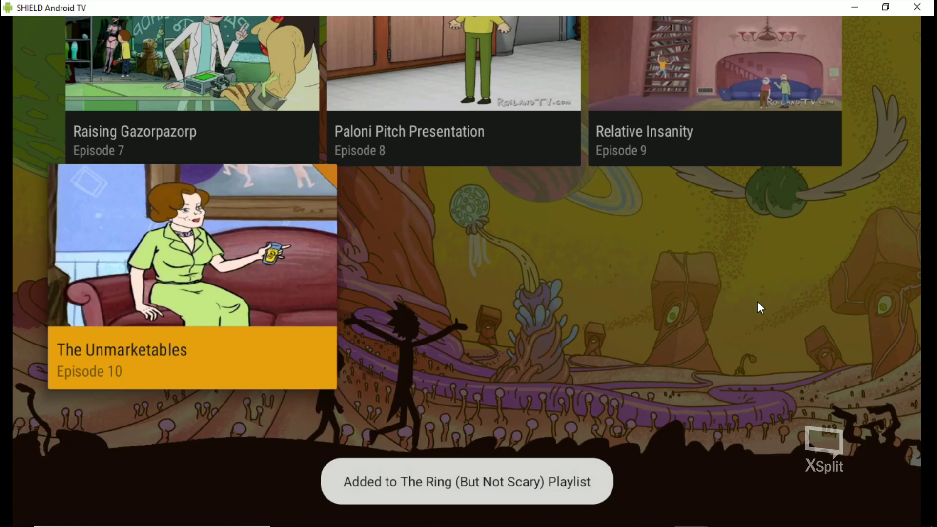
key("Escape")
key("Escape")
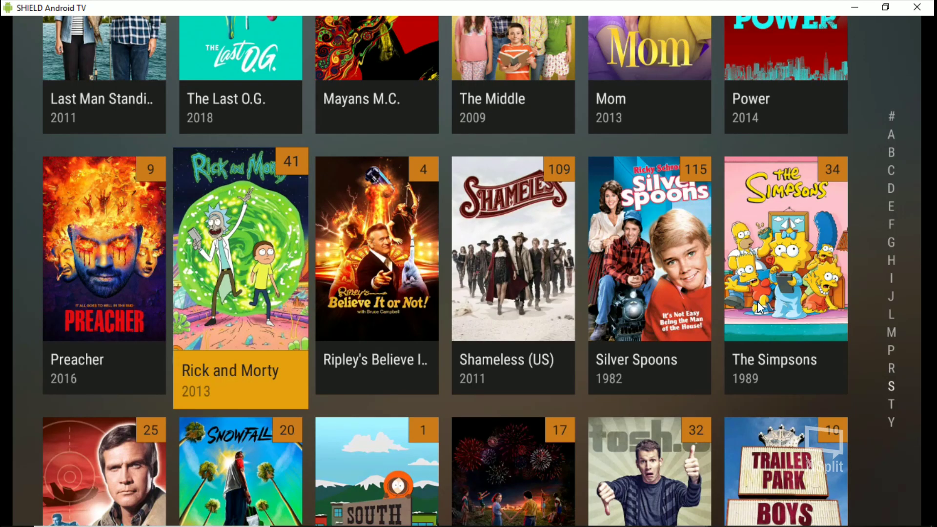
- Switch to the Playlists library and open The Ring (But Not Scary), listing four episodes (67 mins)
key("Escape")
key("Up")
key("Up")
key("Up")
key("Up")
key("Up")
key("Up")
key("Up")
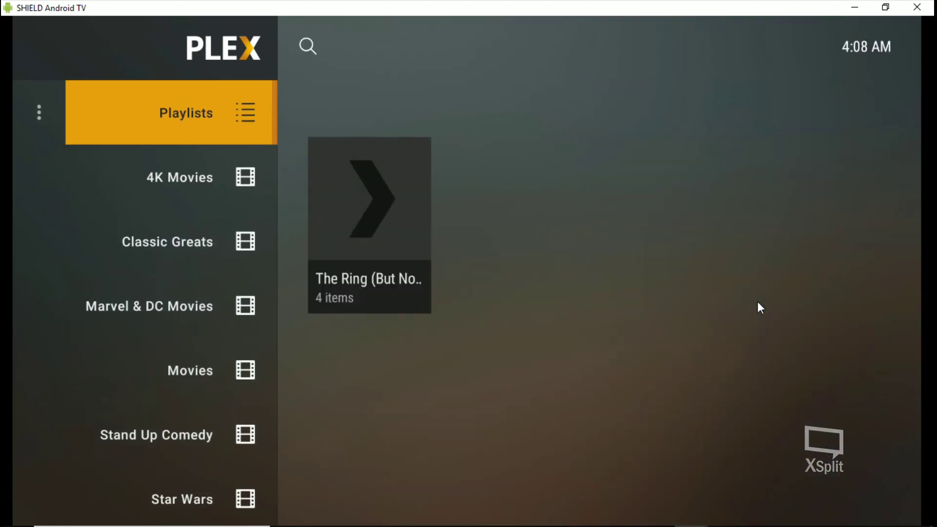
key("Right")
key("Return")
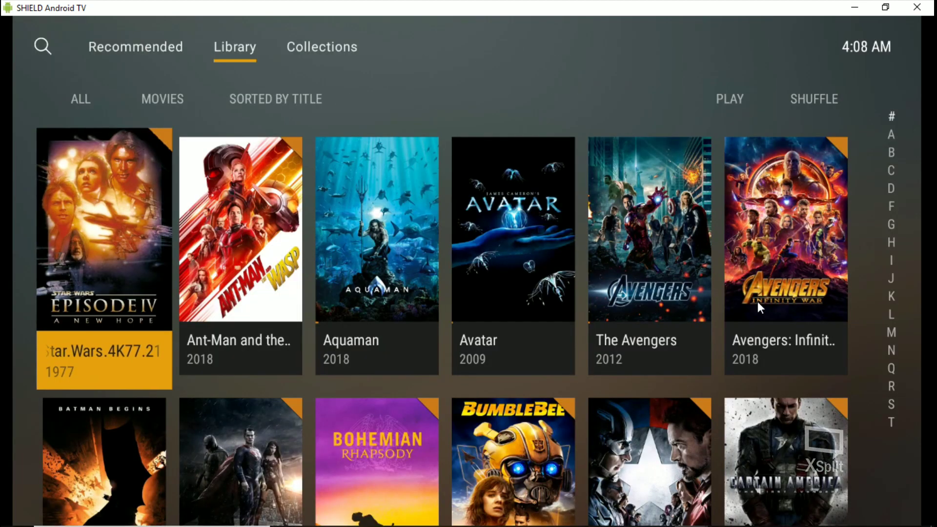
key("Escape")
key("Up")
key("Right")
key("Return")
key("Down")
key("Down")
key("Down")
key("Down")
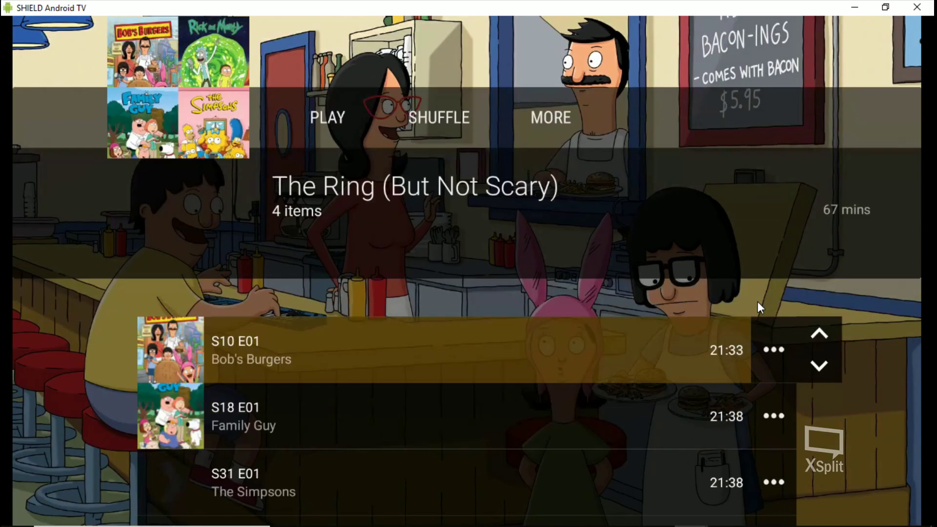
- Browse the playlist's episodes and return to Bob's Burgers S10 E01
key("Up")
key("Up")
key("Up")
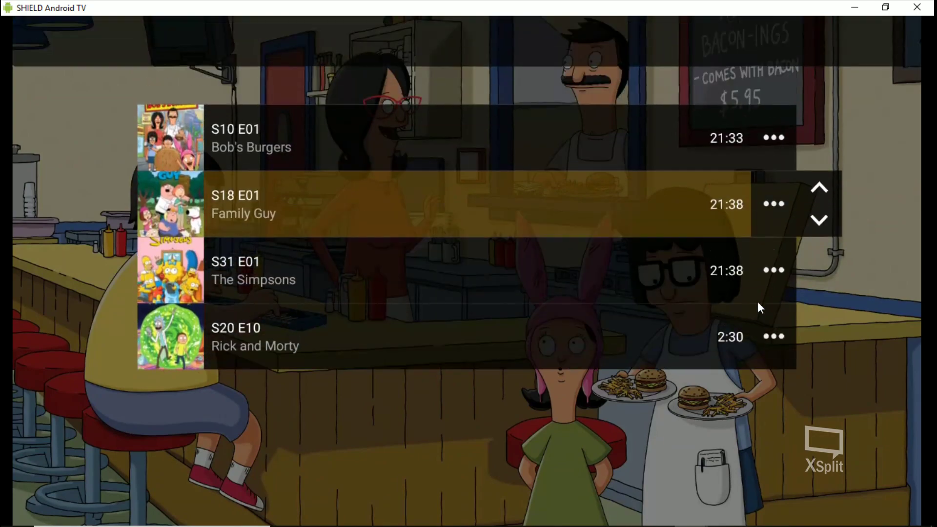
key("Down")
key("Down")
key("Down")
key("Up")
key("Up")
key("Up")
key("Down")
key("Down")
key("Down")
key("Up")
key("Up")
key("Up")
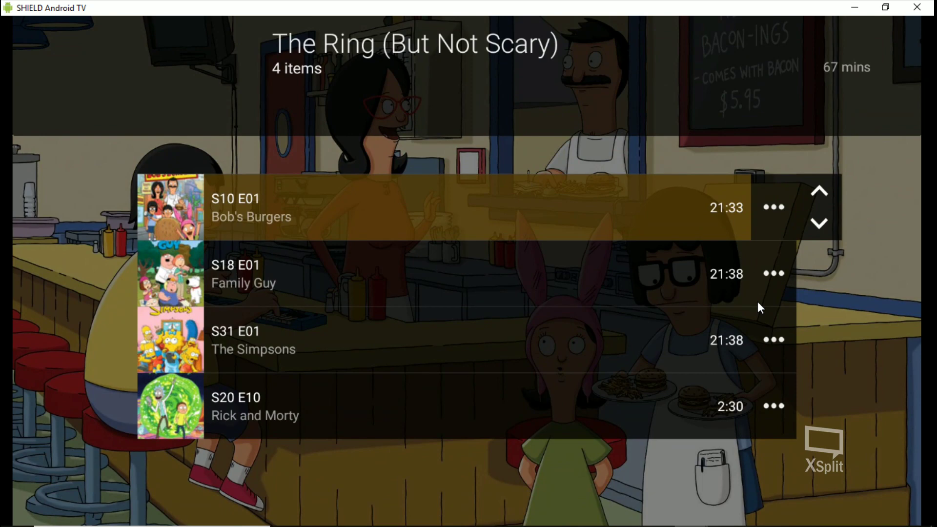
- Move Bob's Burgers down past Family Guy and The Simpsons, back to the top, then play the playlist
key("Right")
key("Right")
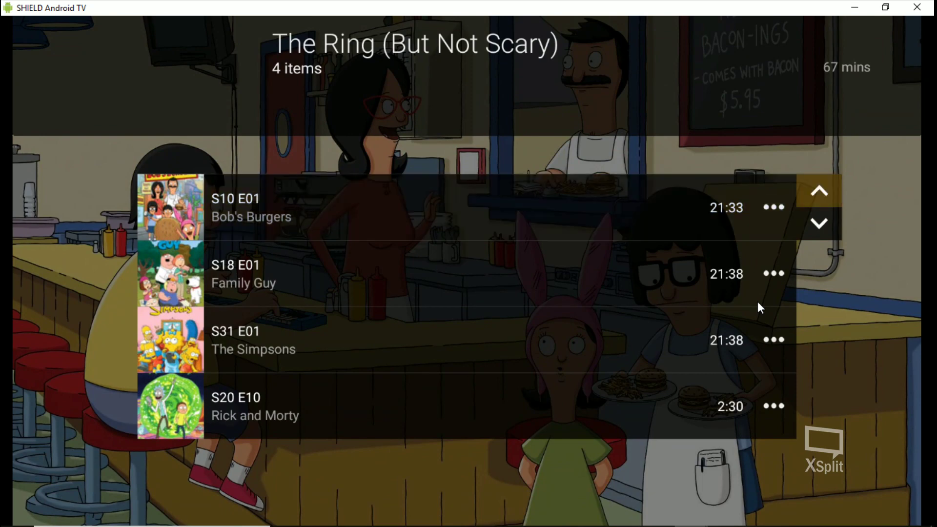
key("Down")
key("Return")
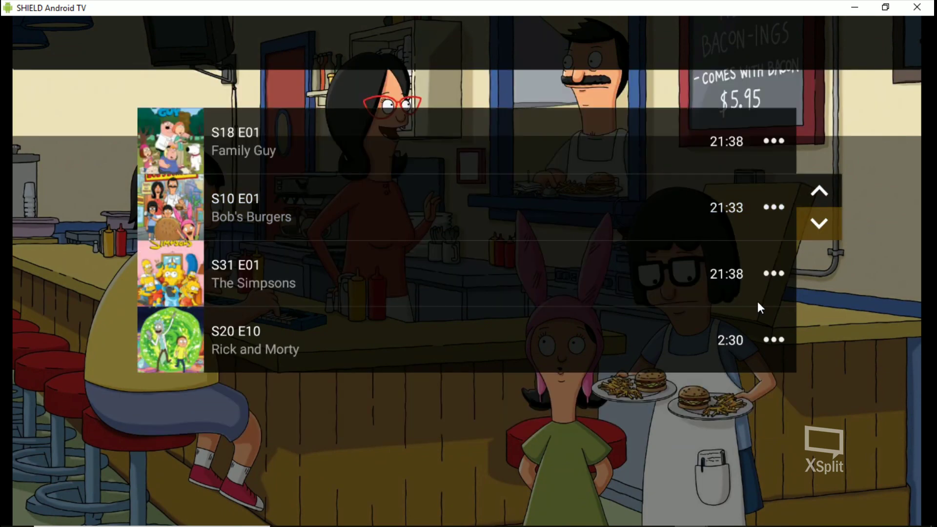
key("Return")
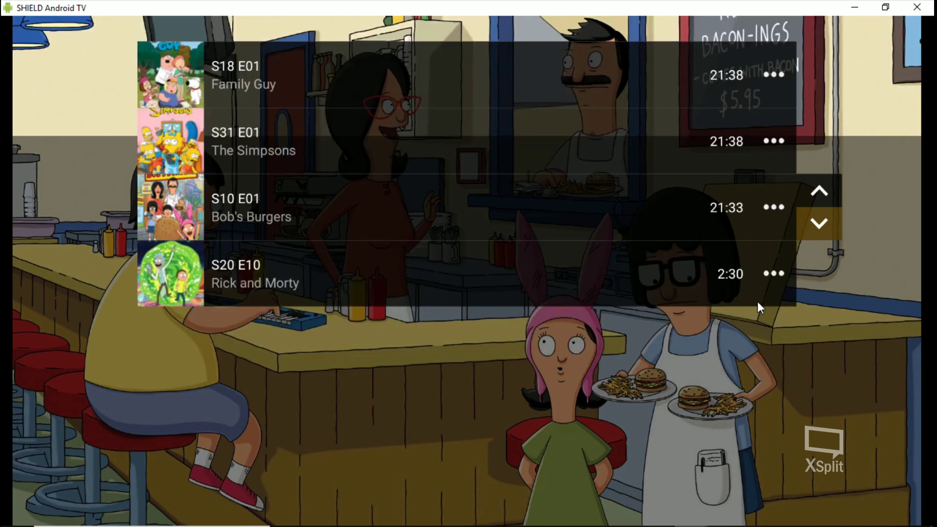
key("Up")
key("Return")
key("Return")
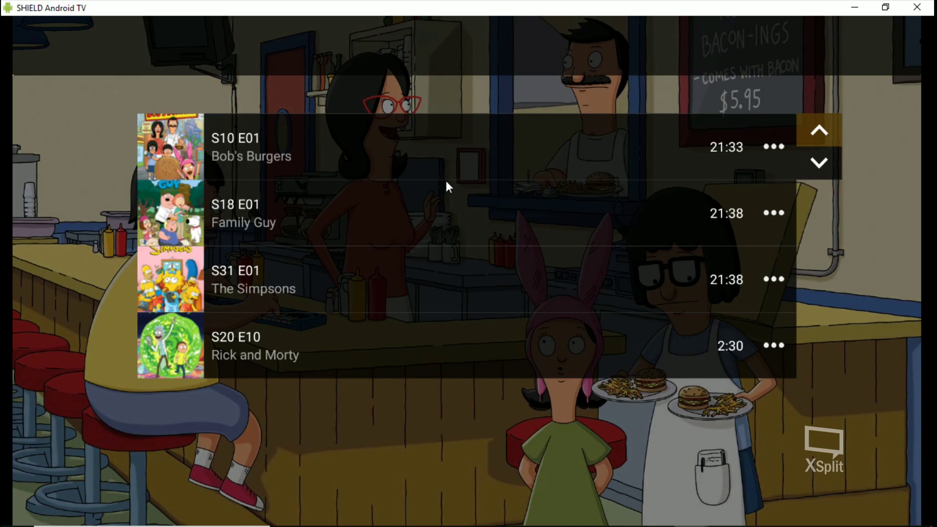
key("Escape")
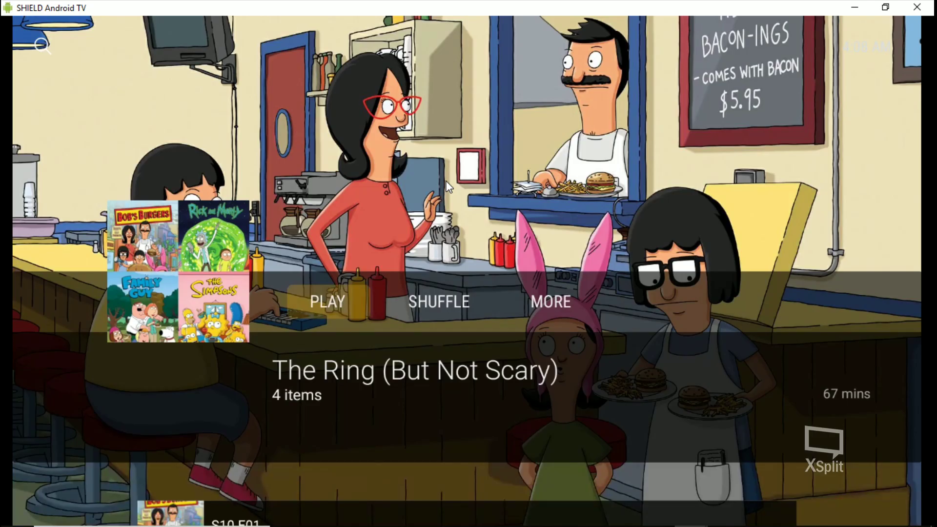
key("Return")
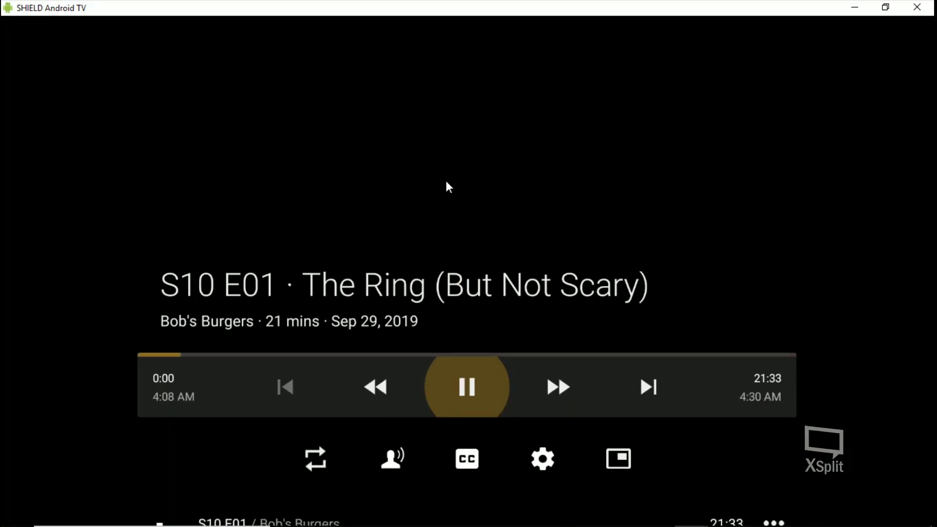